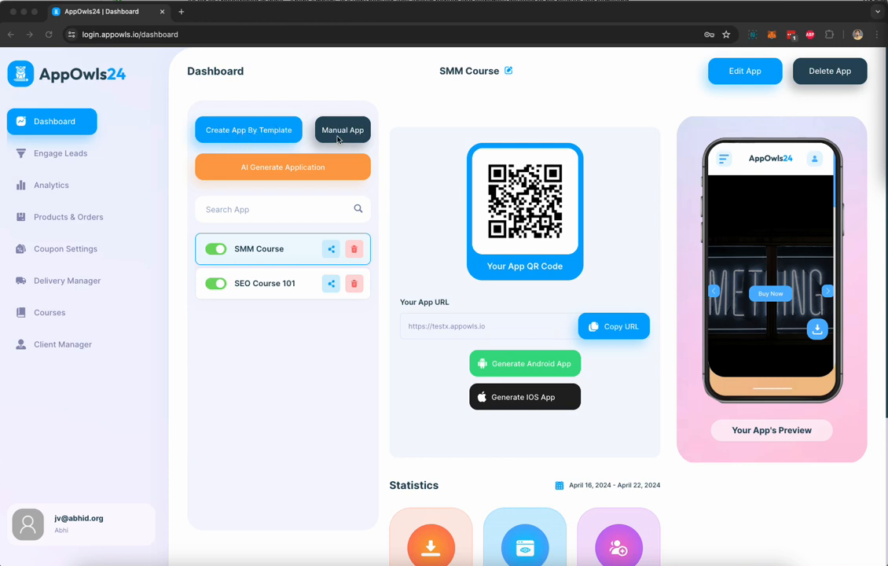
Step: Start a new AI-generated application named "AI Automation Agency Course" with the application type Course
{"action": "left_click", "coordinate": [380, 124]}
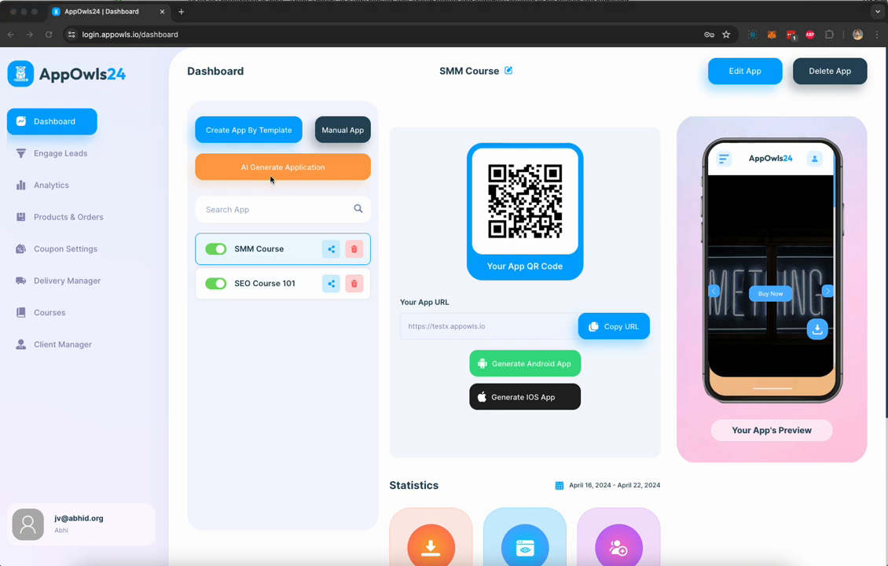
{"action": "left_click", "coordinate": [279, 173]}
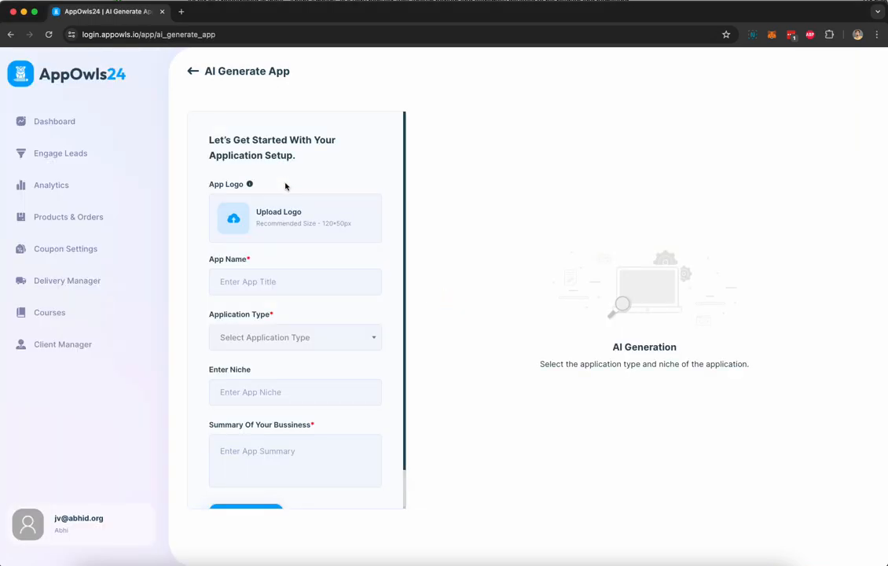
{"action": "left_click", "coordinate": [255, 281]}
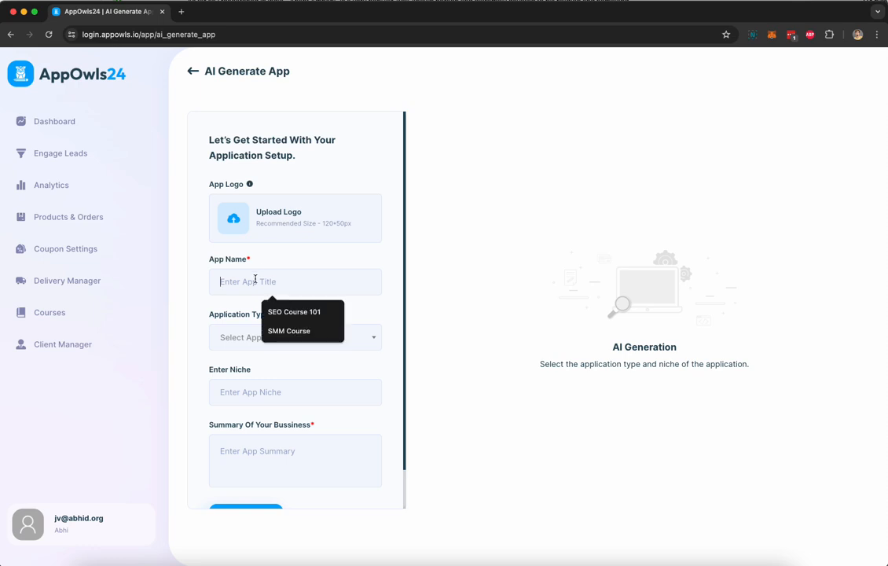
{"action": "type", "text": "AI Au"}
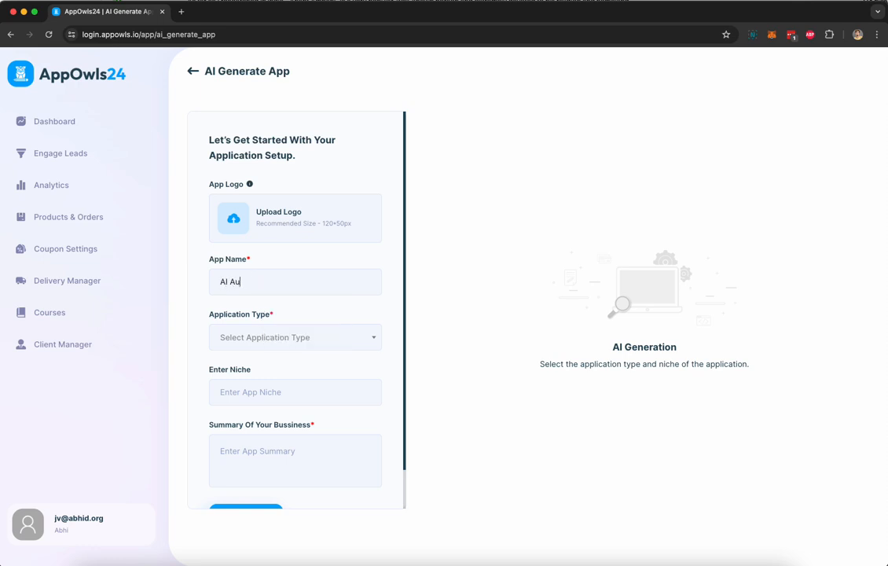
{"action": "type", "text": "tomation Agency Course"}
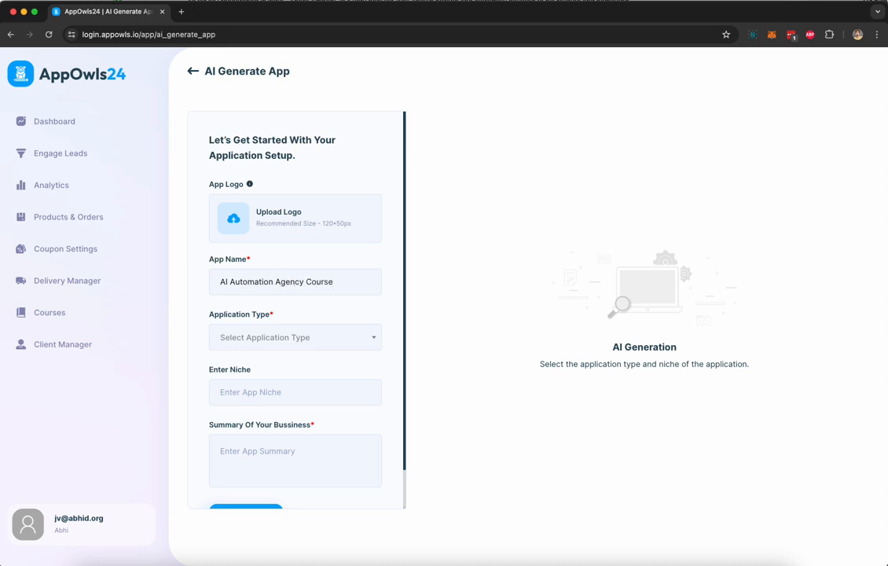
{"action": "left_click", "coordinate": [263, 336]}
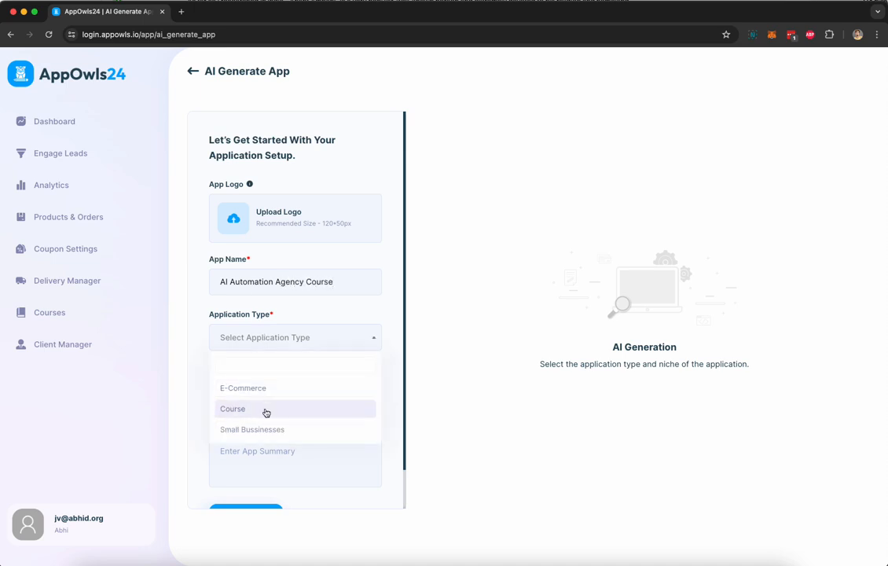
{"action": "left_click", "coordinate": [284, 409]}
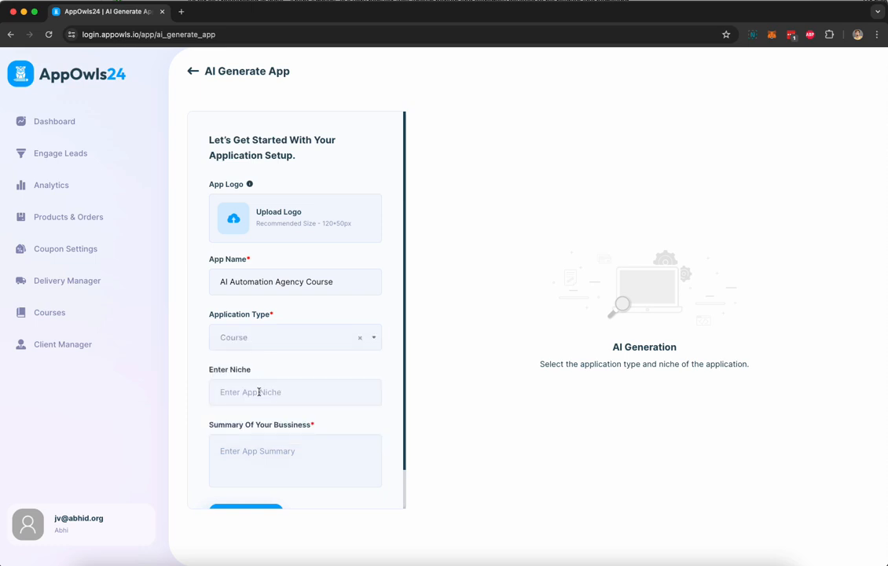
Step: Set the niche to AI, summarize the business as selling paid access to the AI Automation Agency Course, and generate the app
{"action": "left_click", "coordinate": [260, 393]}
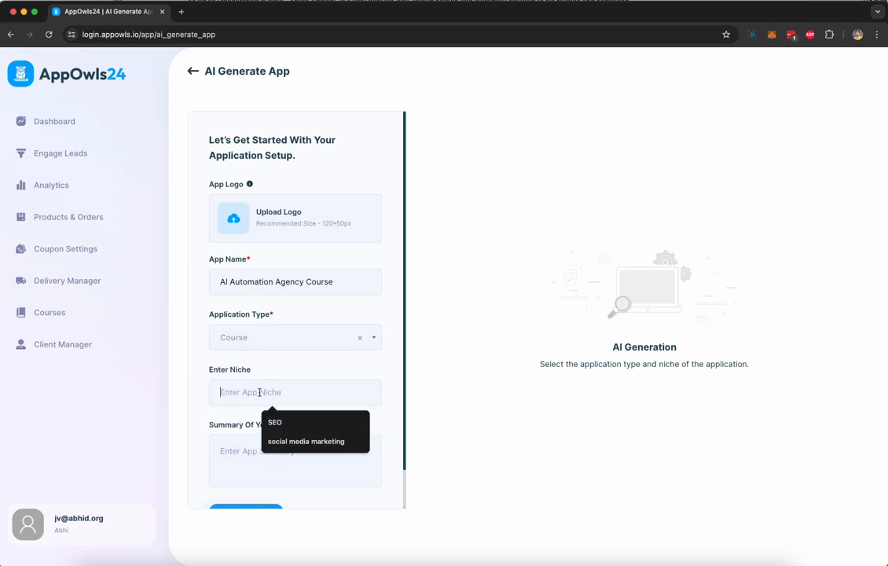
{"action": "type", "text": "AI"}
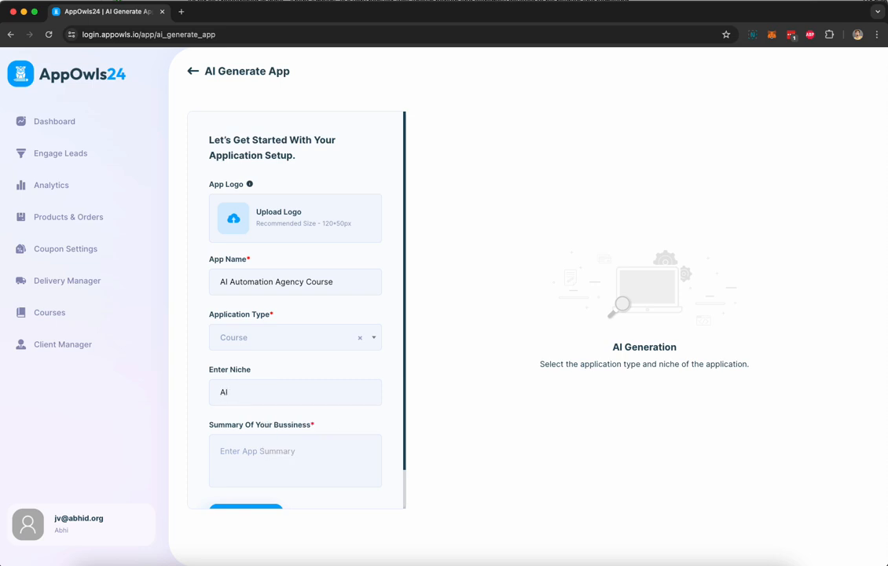
{"action": "scroll", "coordinate": [291, 423], "scroll_direction": "down", "scroll_amount": 1}
{"action": "left_click", "coordinate": [223, 407]}
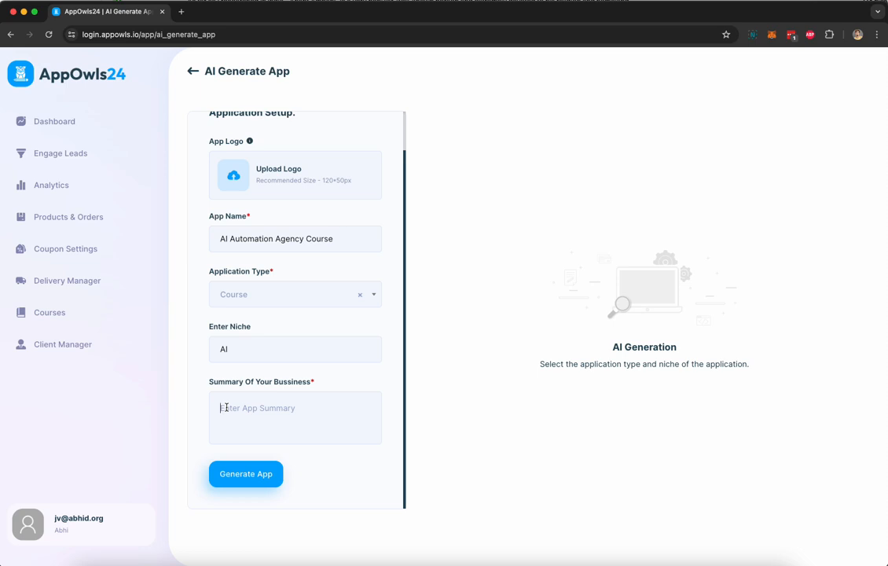
{"action": "type", "text": "Create an app where I will sell access to my AI Automation Agency Course that users need to purchase to get access to."}
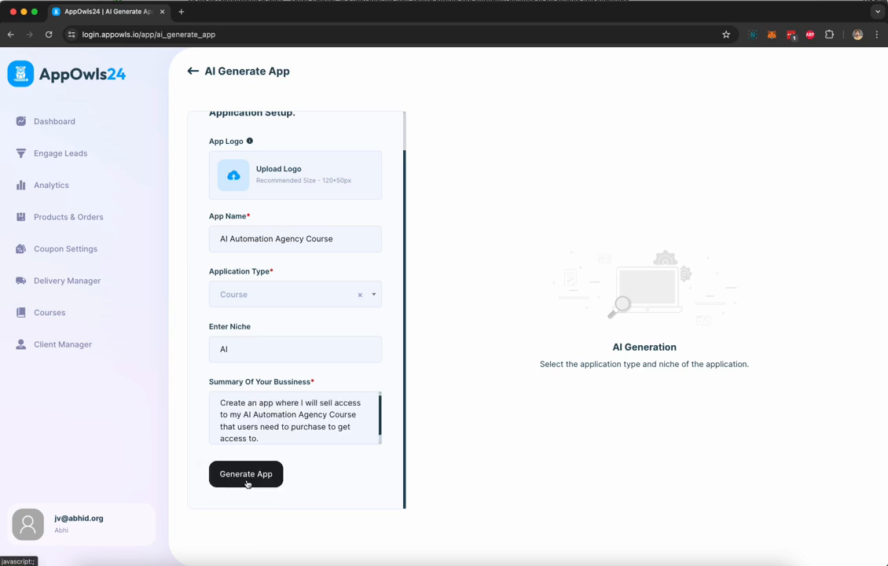
{"action": "left_click", "coordinate": [247, 483]}
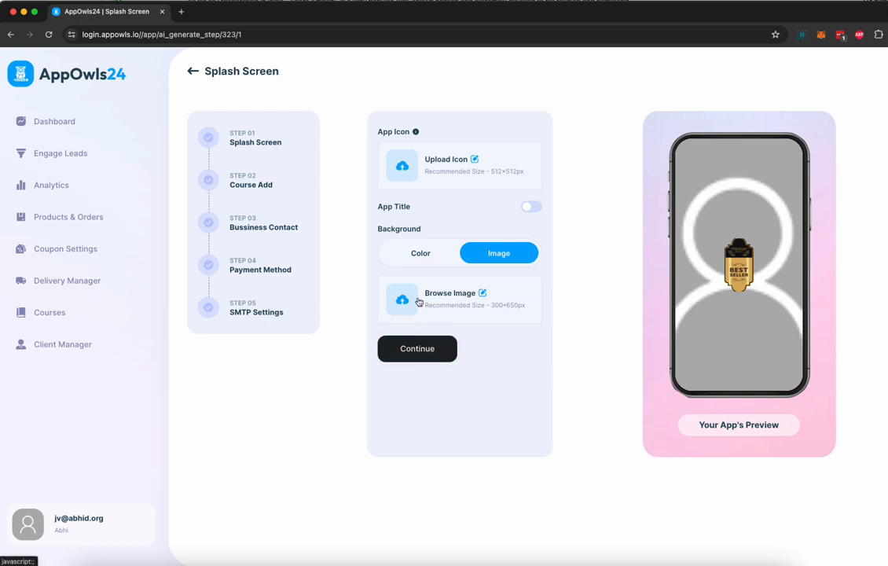
Step: Set the splash screen background to the two-robots stock image from an "AI roboto" search, cropped to the orange robot, and continue
{"action": "left_click", "coordinate": [416, 253]}
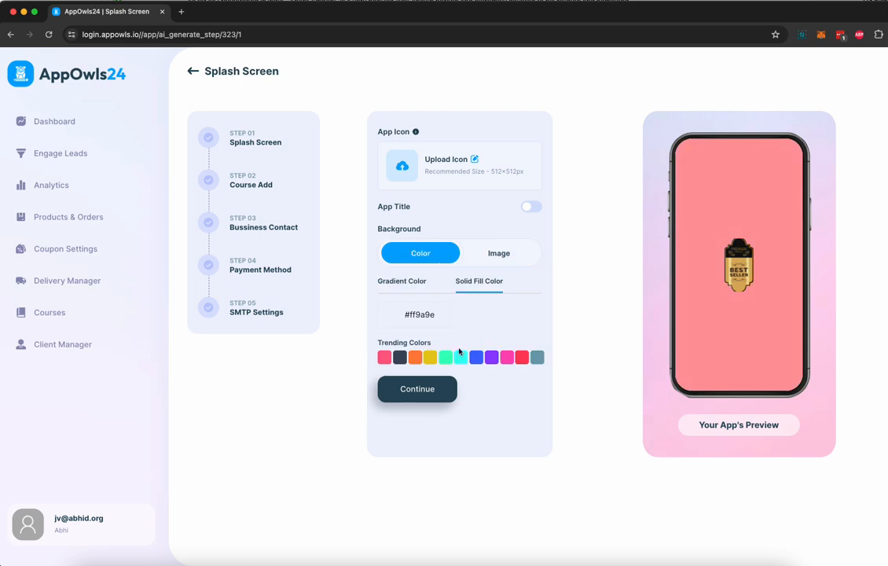
{"action": "left_click", "coordinate": [498, 254]}
{"action": "left_click", "coordinate": [447, 304]}
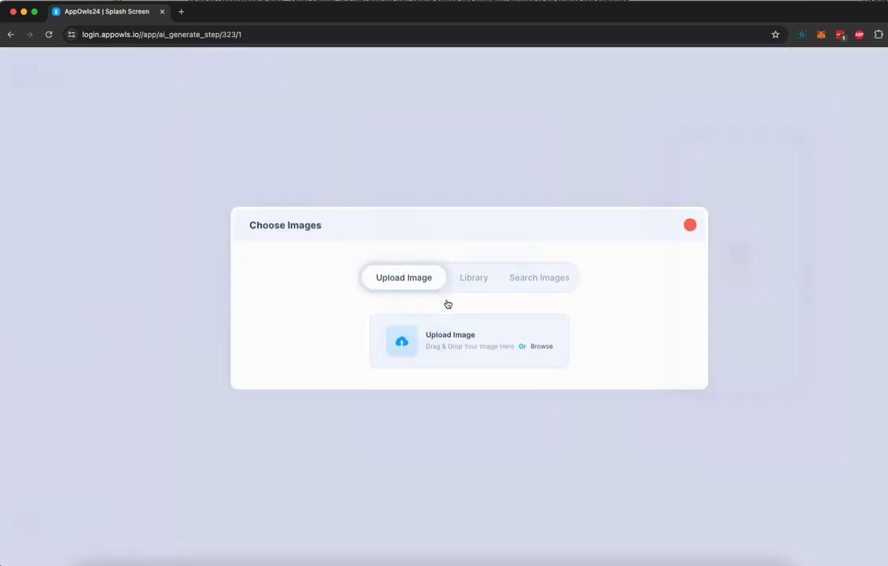
{"action": "left_click", "coordinate": [529, 290]}
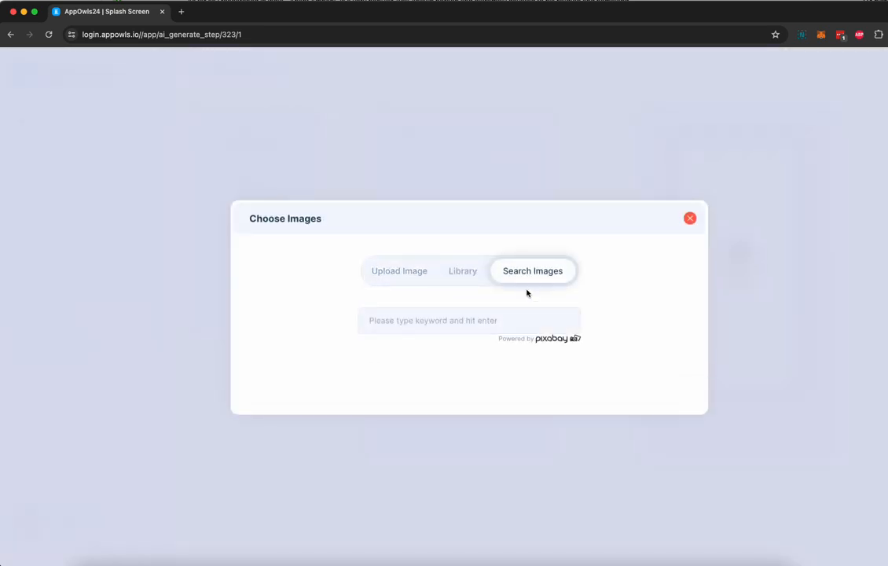
{"action": "type", "text": "AI"}
{"action": "key", "text": "Return"}
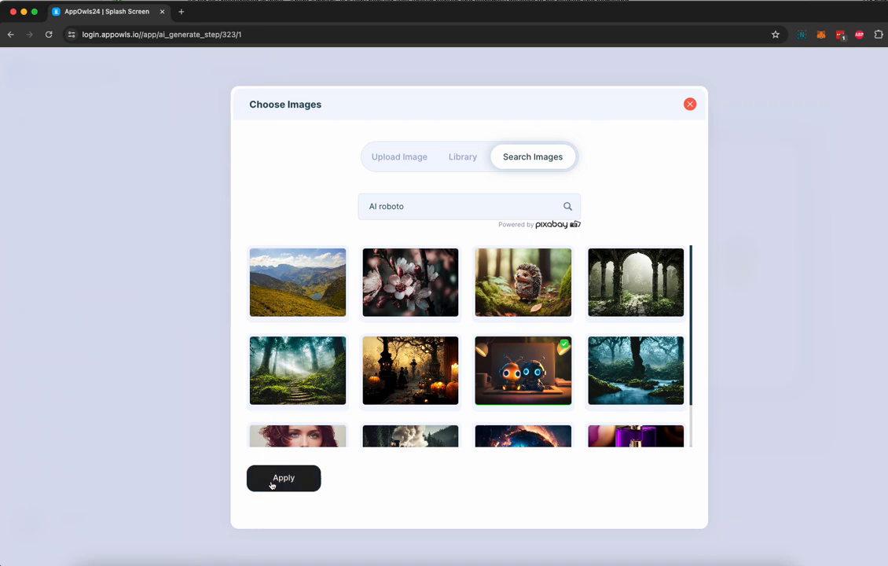
{"action": "left_click", "coordinate": [272, 482]}
{"action": "left_click", "coordinate": [470, 426]}
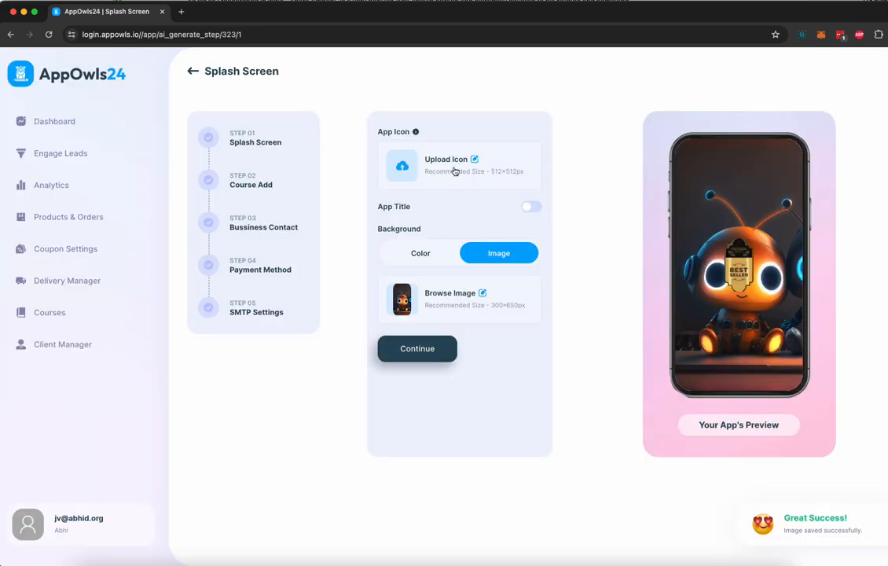
{"action": "left_click", "coordinate": [413, 349]}
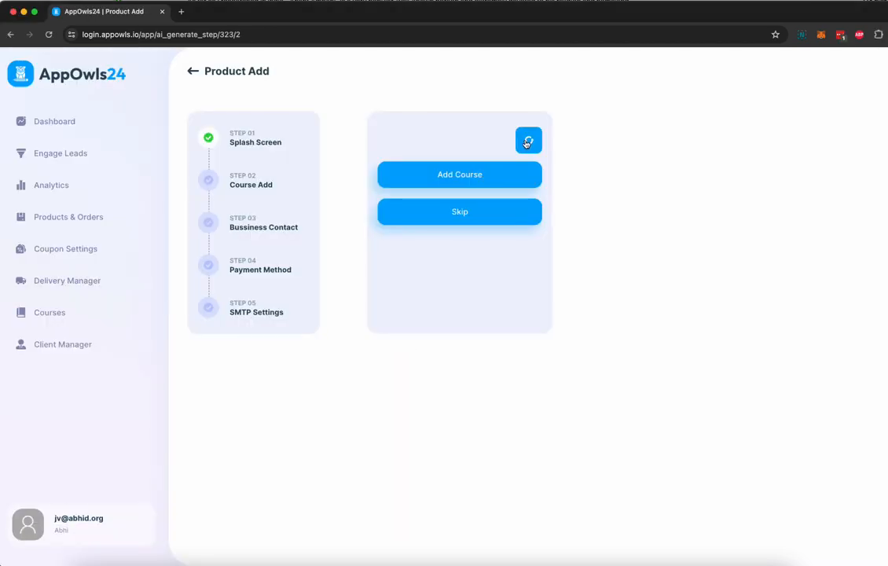
Step: Start a new course named "AI Automation Agency Course" with the summary "AI Automation Agency Course summary" and a matching description
{"action": "left_click", "coordinate": [466, 184]}
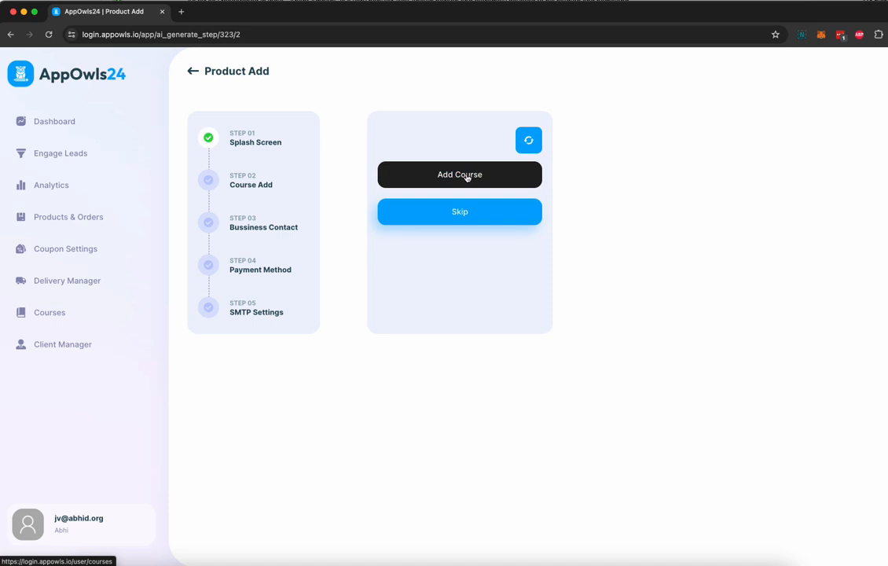
{"action": "left_click", "coordinate": [458, 185]}
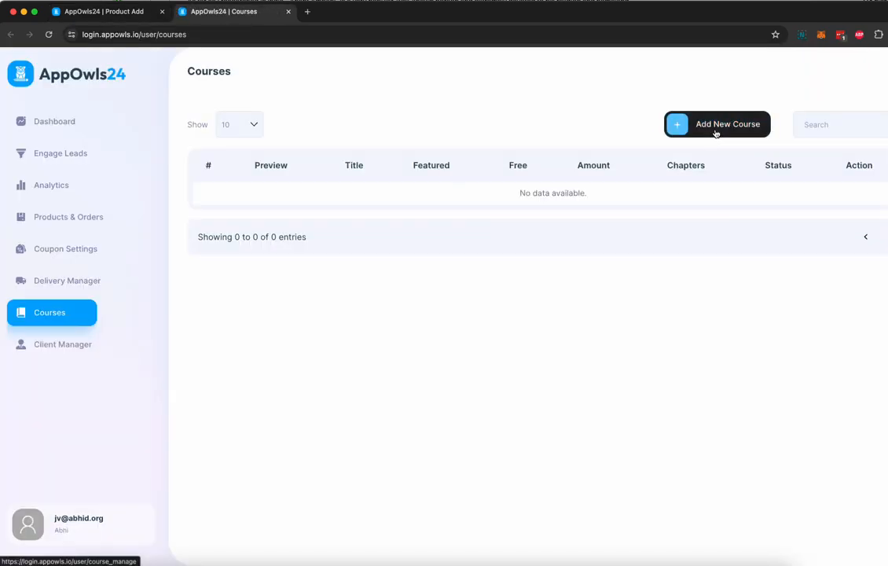
{"action": "left_click", "coordinate": [716, 134]}
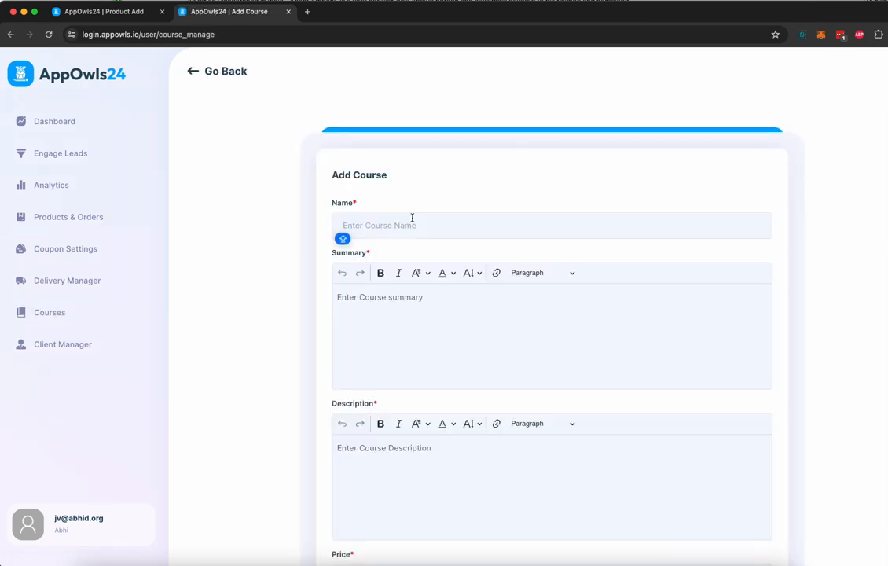
{"action": "type", "text": "AI Automation Agency Course"}
{"action": "type", "text": "summar"}
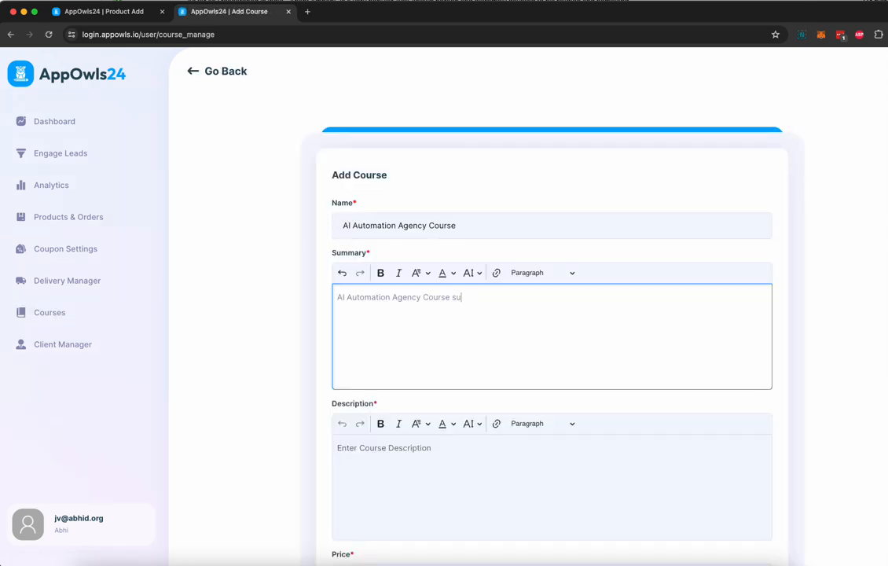
Step: Set the course price to 497, mark the course as featured and save it
{"action": "left_click", "coordinate": [433, 457]}
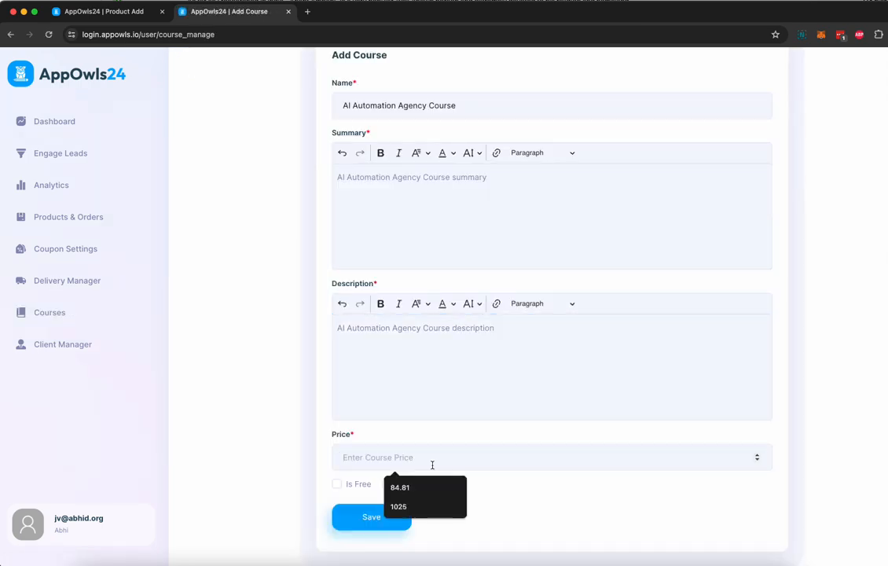
{"action": "type", "text": "497"}
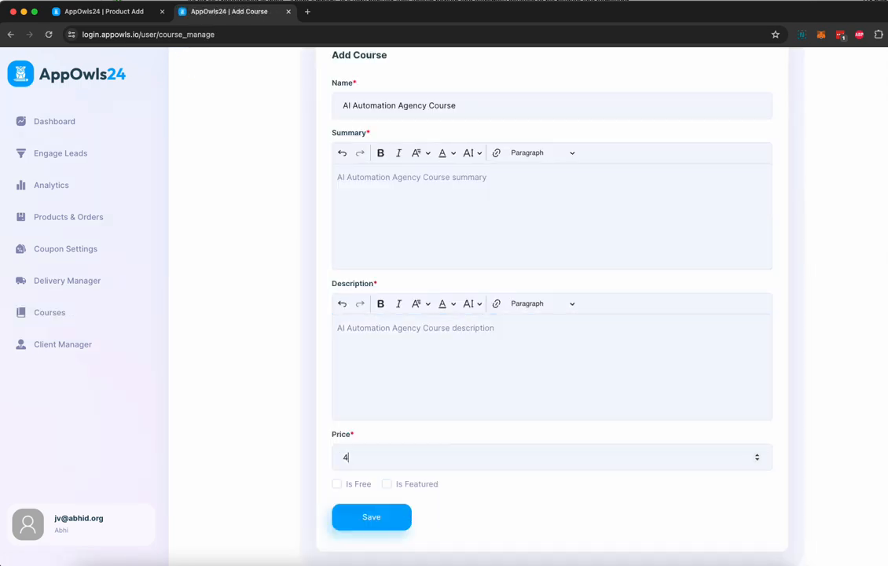
{"action": "left_click", "coordinate": [398, 485]}
{"action": "left_click", "coordinate": [385, 524]}
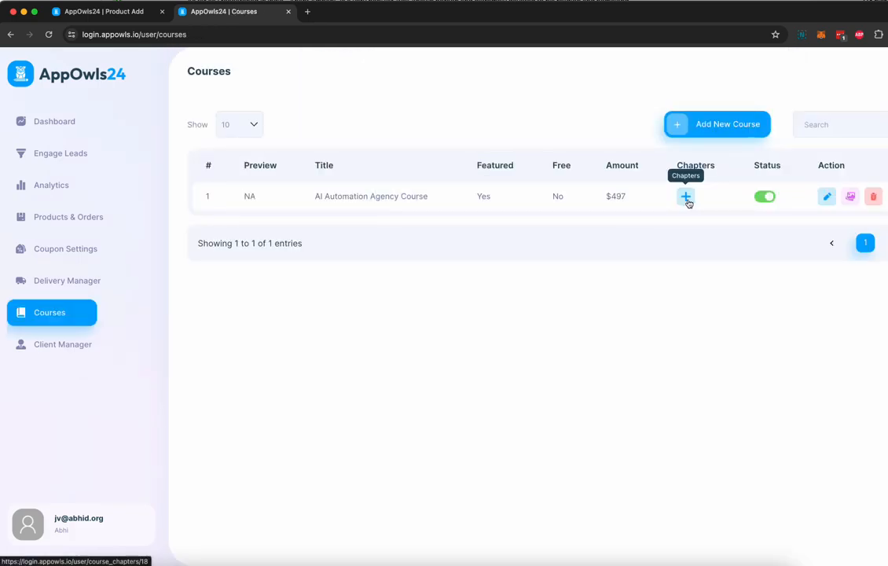
Step: Add a module titled "Introduction" with order 1 to the AI Automation Agency Course
{"action": "left_click", "coordinate": [687, 197]}
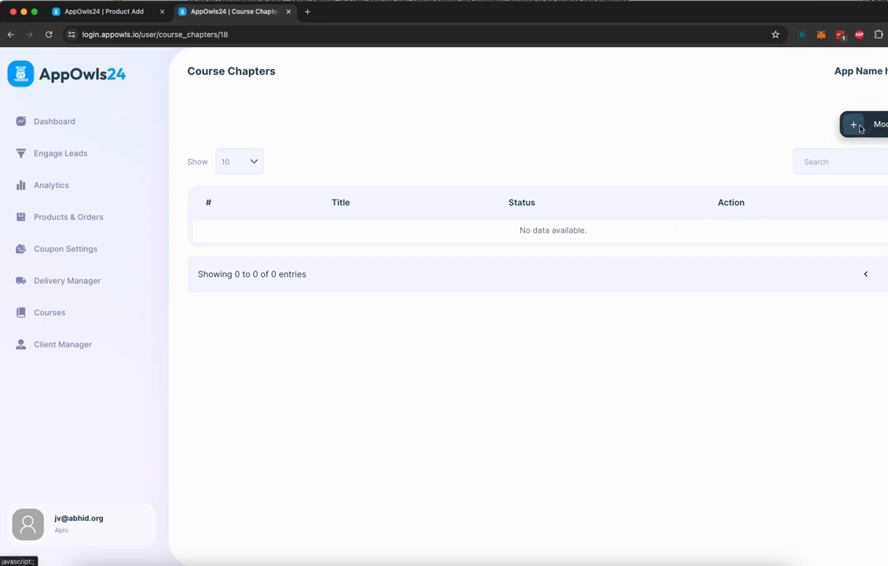
{"action": "left_click", "coordinate": [855, 125]}
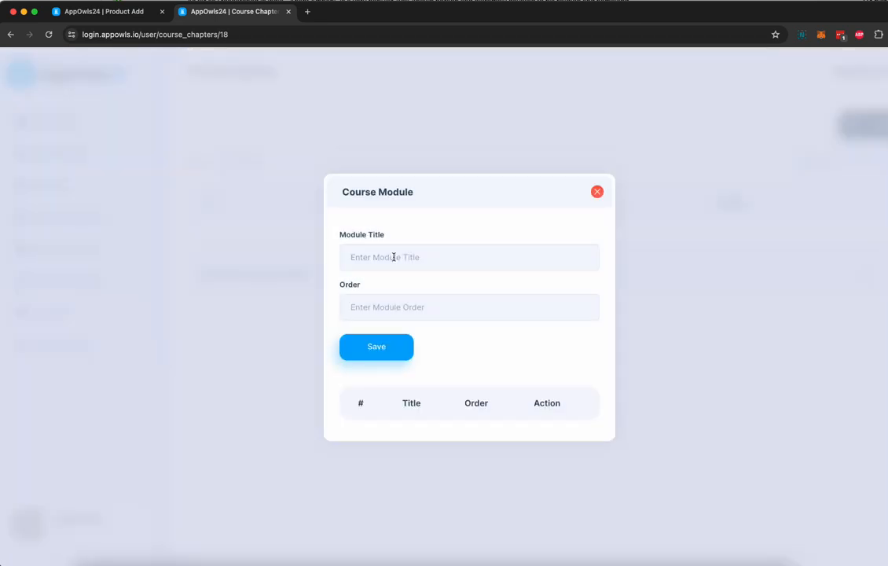
{"action": "type", "text": "Inst"}
{"action": "type", "text": "oduction"}
{"action": "key", "text": "Tab"}
{"action": "type", "text": "1"}
{"action": "left_click", "coordinate": [388, 352]}
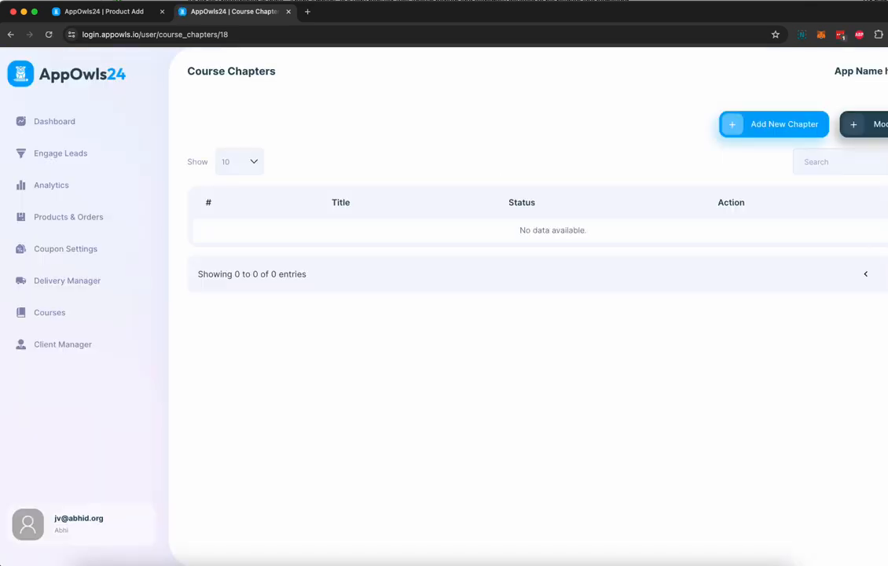
Step: Add and save a chapter titled "Intro" with length 15 minutes, module Introduction, order 1 and description "Intro"
{"action": "left_click", "coordinate": [775, 127]}
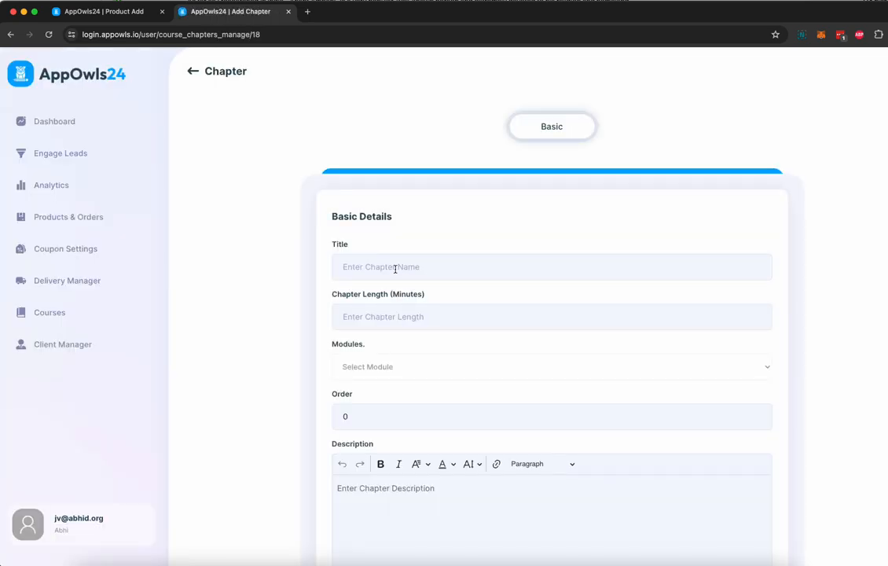
{"action": "left_click", "coordinate": [395, 269]}
{"action": "type", "text": "In"}
{"action": "type", "text": "15"}
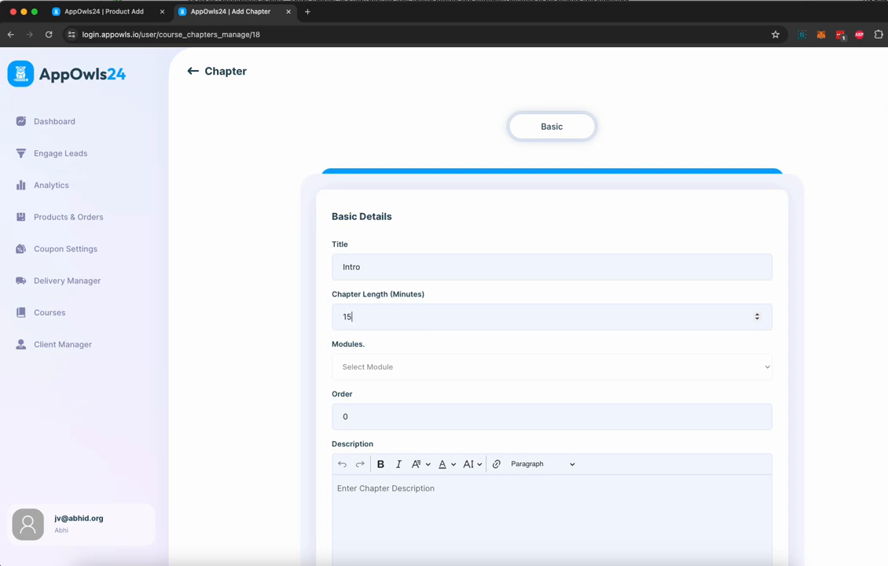
{"action": "left_click", "coordinate": [374, 366]}
{"action": "left_click", "coordinate": [759, 415]}
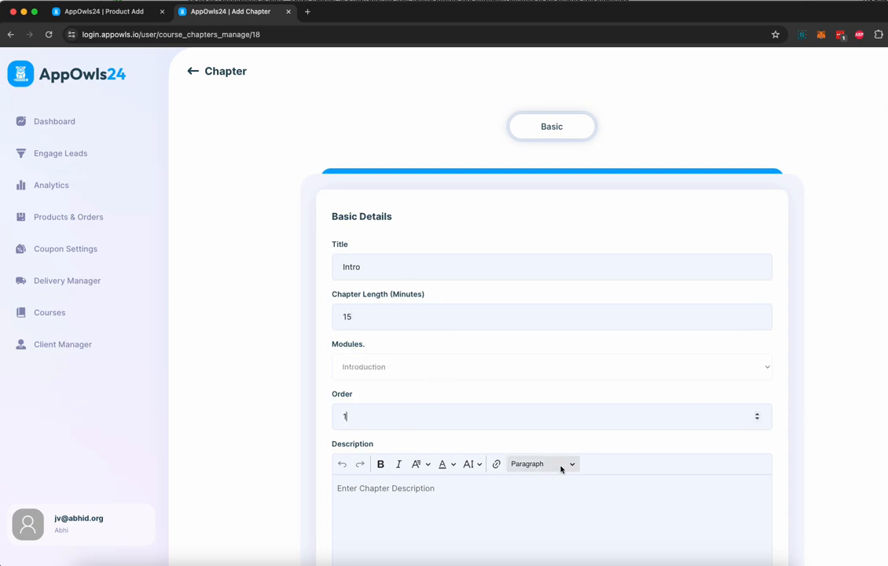
{"action": "scroll", "coordinate": [542, 460], "scroll_direction": "down", "scroll_amount": 3}
{"action": "left_click", "coordinate": [415, 421]}
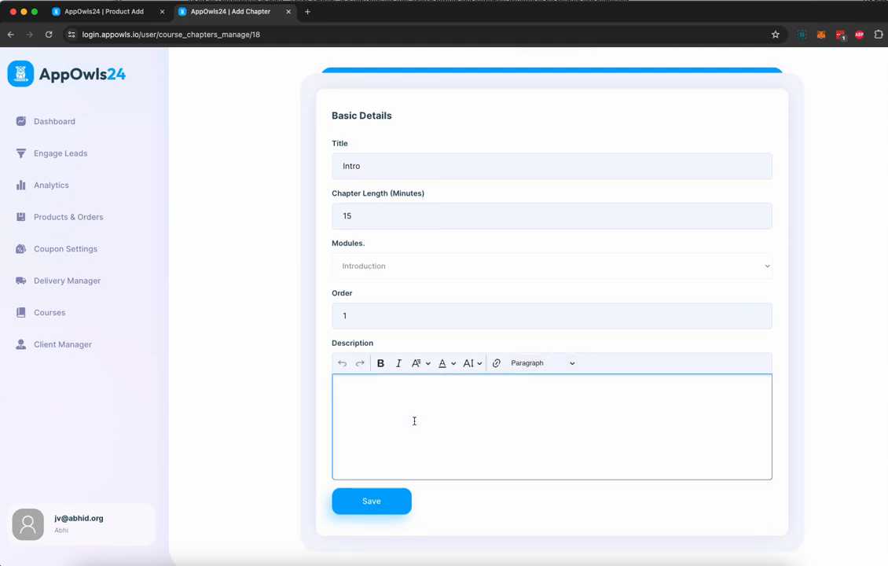
{"action": "left_click", "coordinate": [372, 500]}
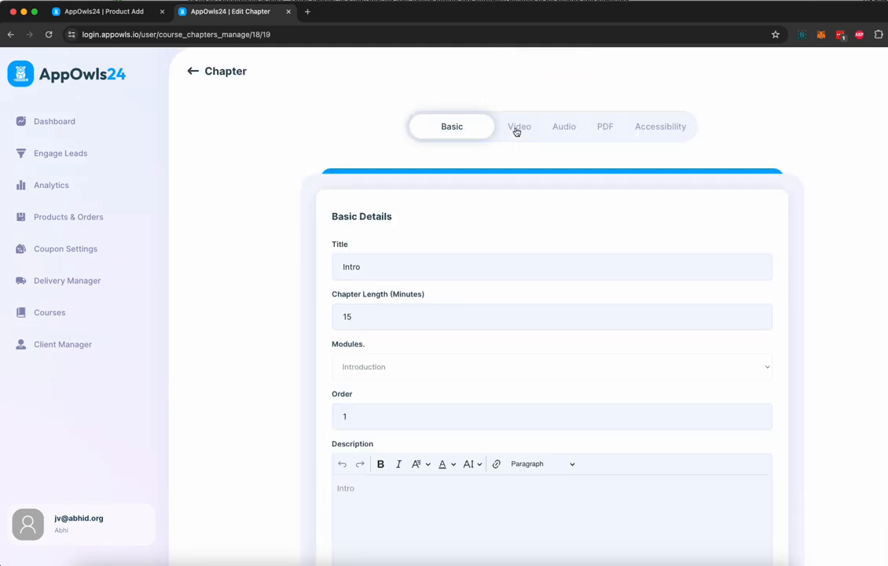
Step: Review the video, audio and PDF settings of the Intro chapter
{"action": "left_click", "coordinate": [520, 129]}
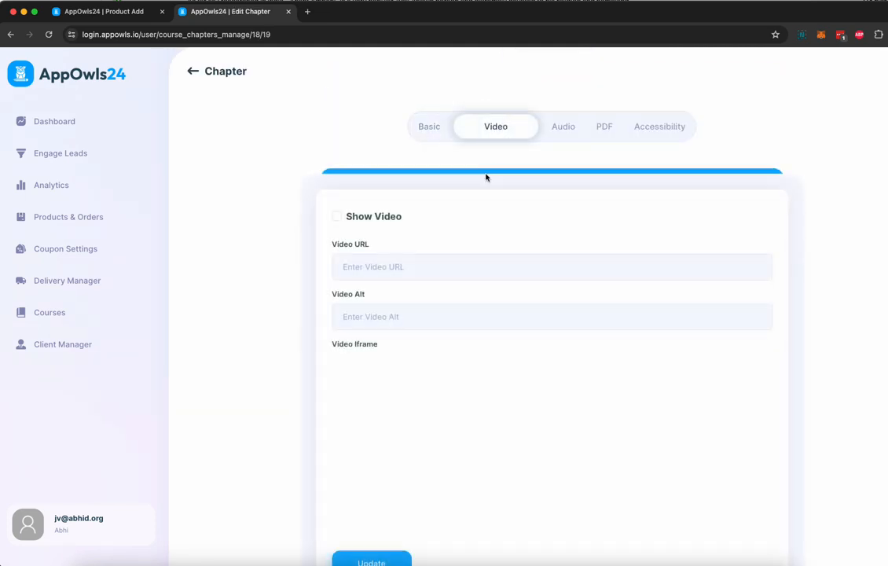
{"action": "left_click", "coordinate": [566, 131]}
{"action": "left_click", "coordinate": [614, 132]}
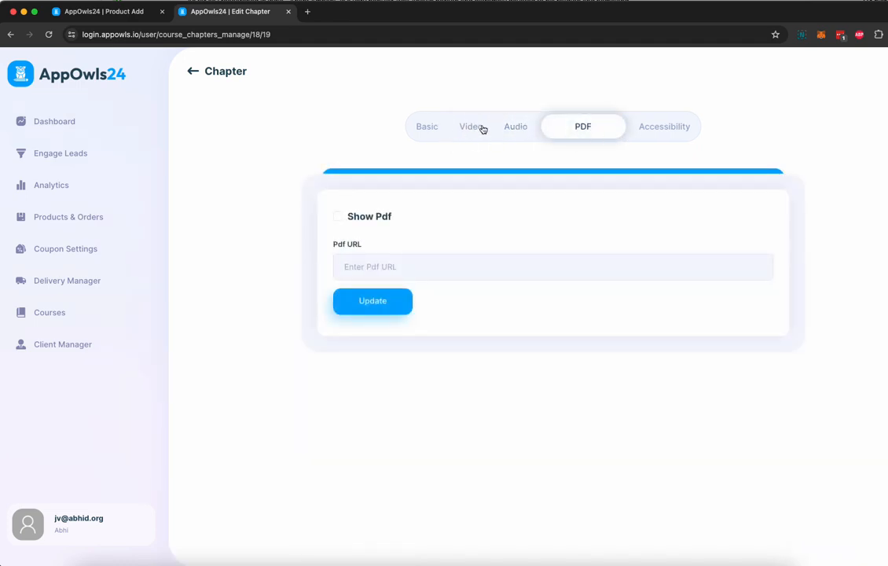
Step: Examine the Intro chapter's accessibility options StraightAway, Drip Feed and Lock With Action, reselect StraightAway and return to the chapter list
{"action": "left_click", "coordinate": [654, 134]}
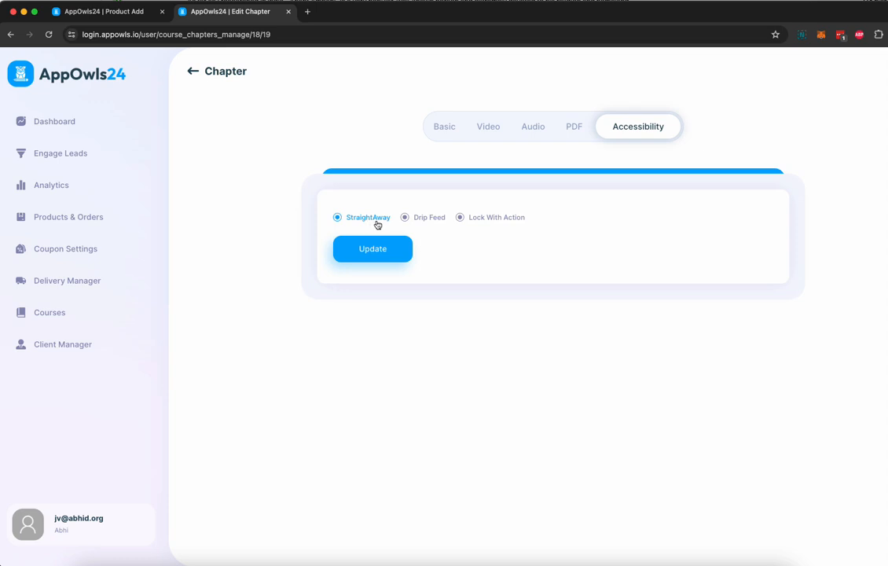
{"action": "left_click", "coordinate": [407, 218]}
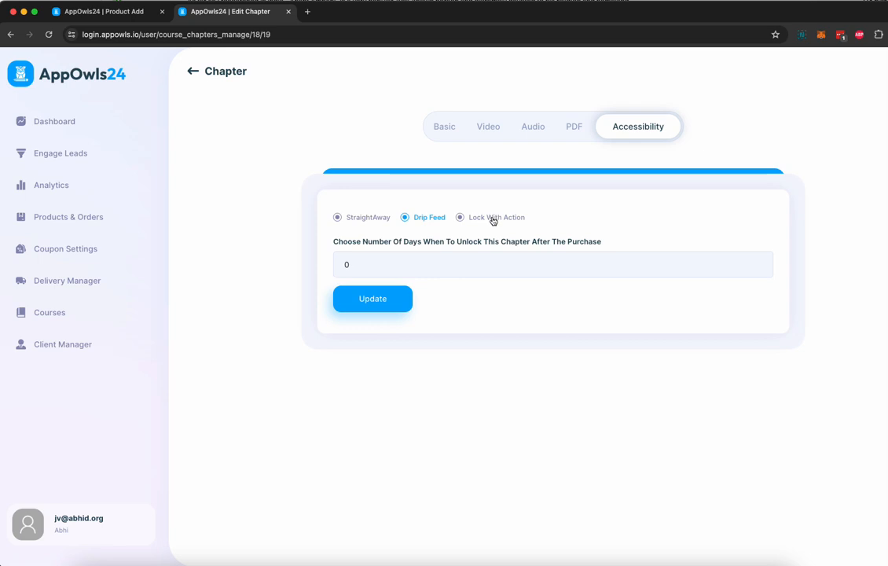
{"action": "left_click", "coordinate": [463, 217]}
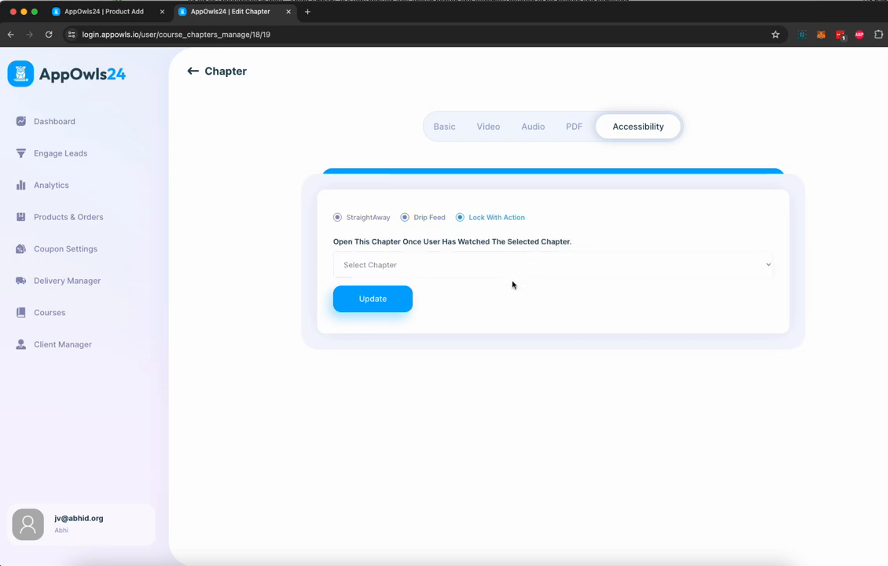
{"action": "left_click", "coordinate": [453, 271]}
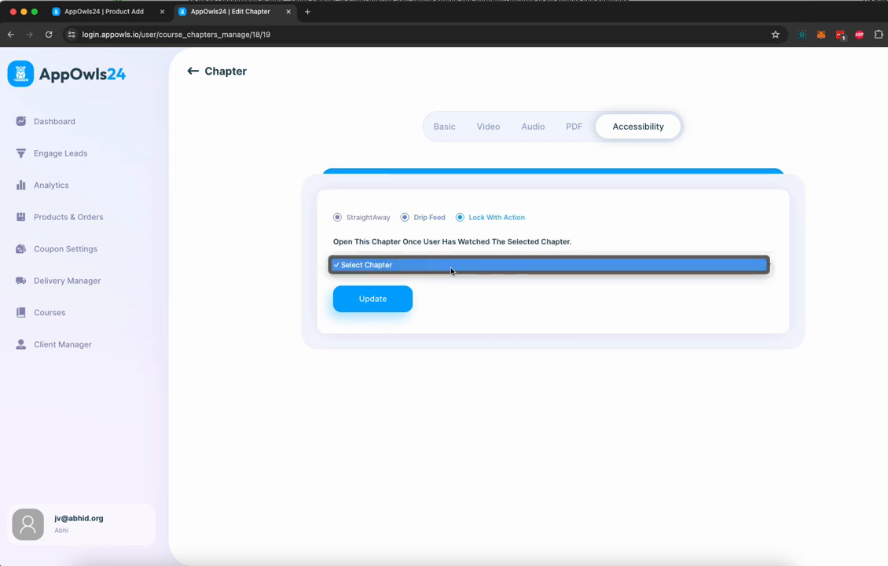
{"action": "left_click", "coordinate": [581, 329]}
{"action": "left_click", "coordinate": [365, 222]}
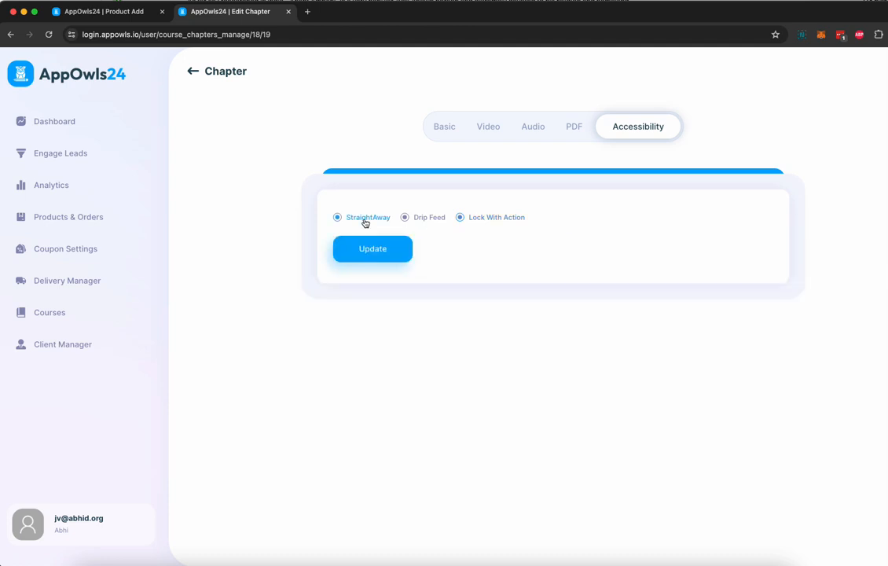
{"action": "left_click", "coordinate": [193, 73]}
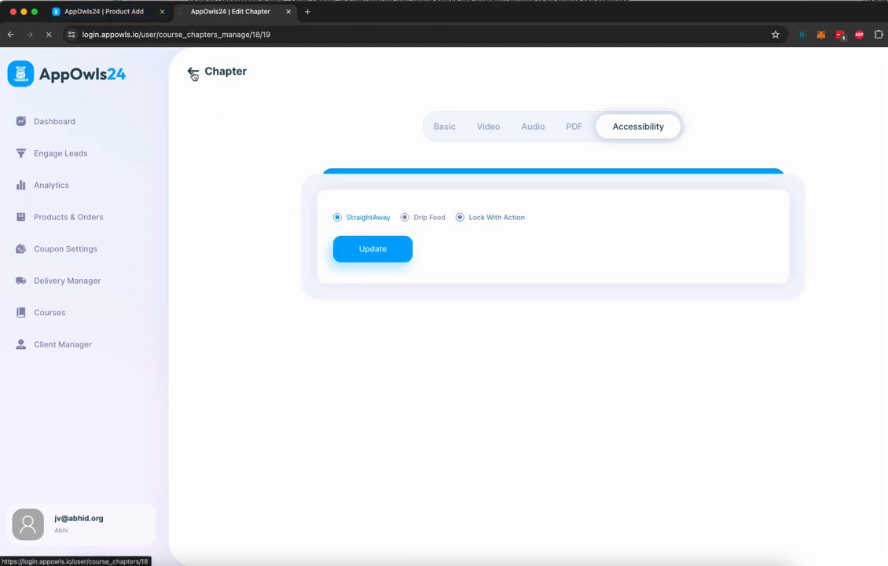
Step: Refresh the app setup's course step, set the course type to Featured and save it
{"action": "left_click", "coordinate": [117, 12]}
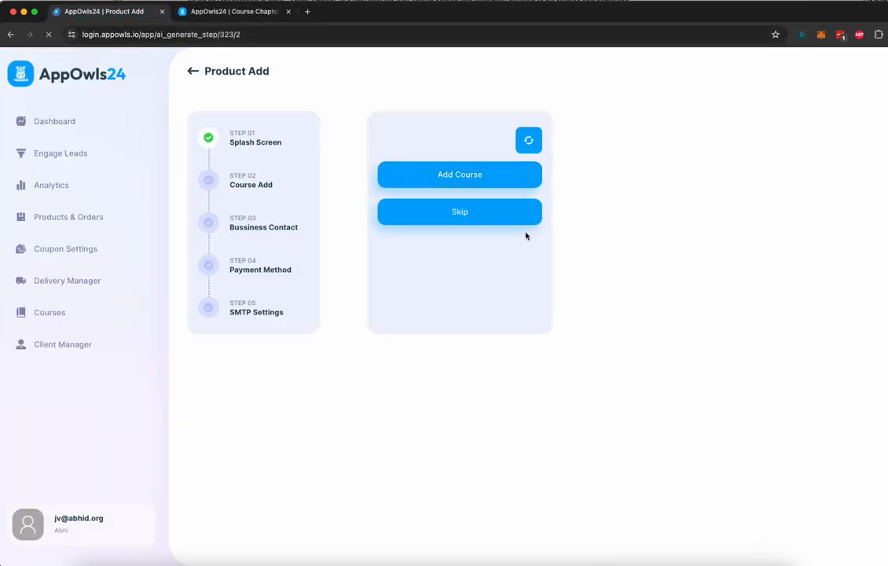
{"action": "left_click", "coordinate": [452, 191]}
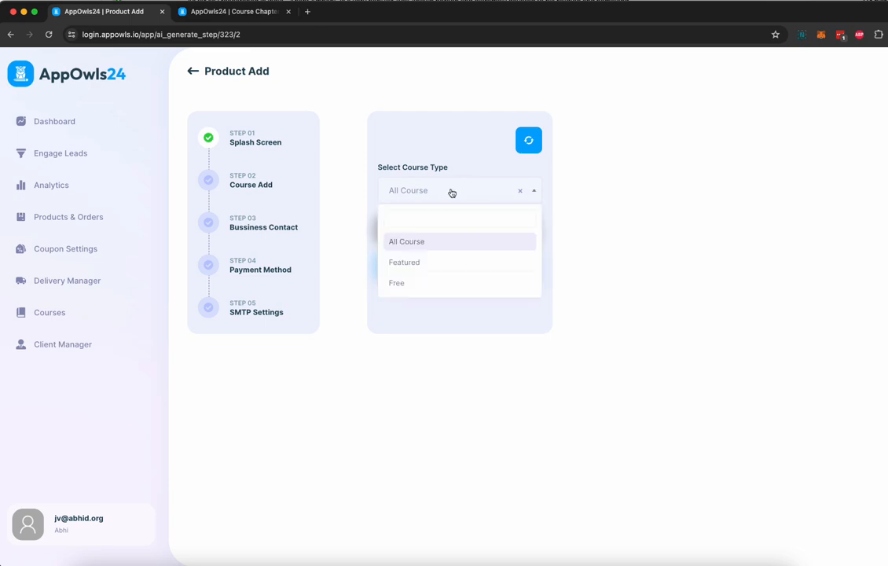
{"action": "left_click", "coordinate": [417, 263]}
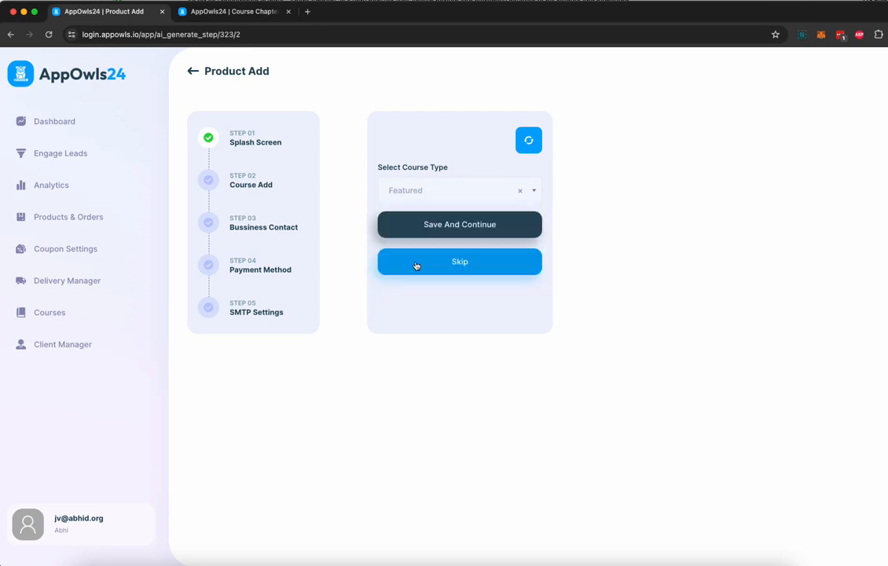
{"action": "left_click", "coordinate": [469, 232]}
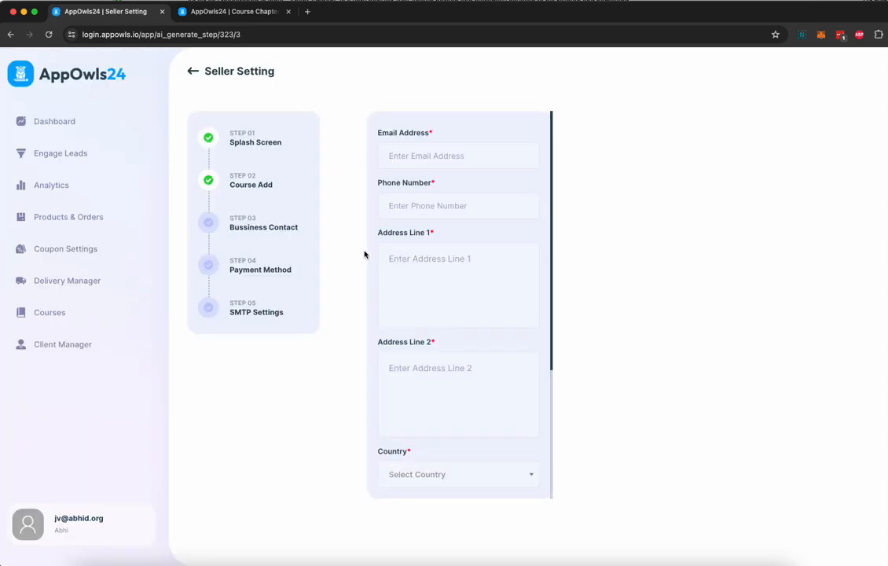
Step: Enter the seller's email address in the business contact step and complete it
{"action": "left_click", "coordinate": [427, 155]}
{"action": "type", "text": "ab"}
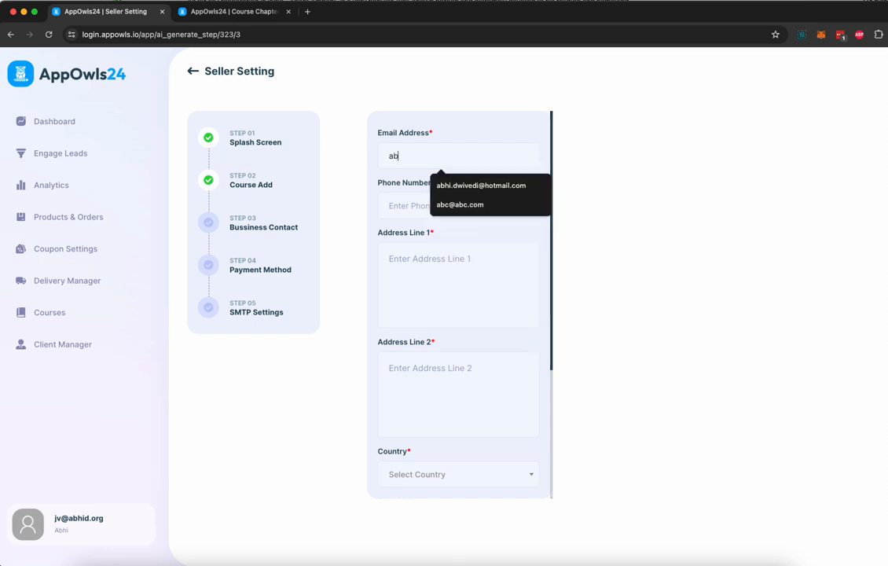
{"action": "type", "text": "c"}
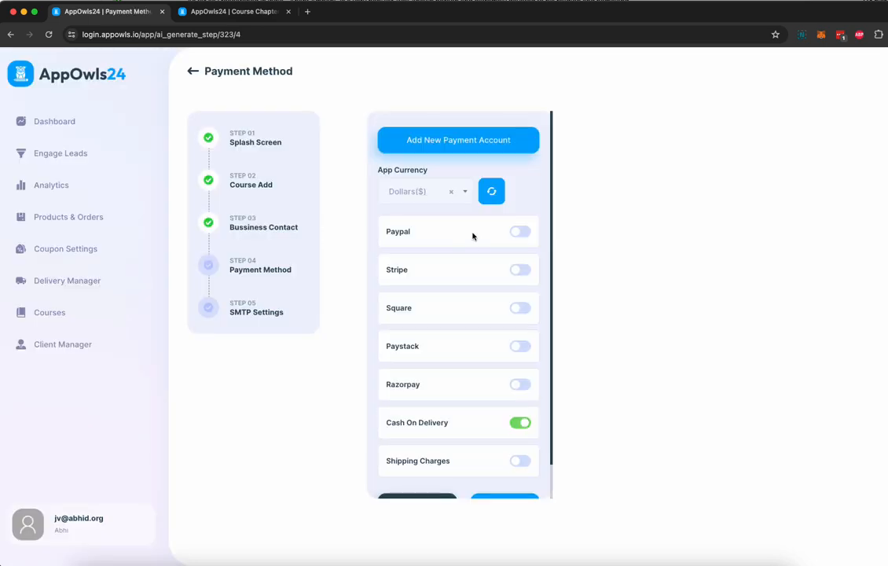
Step: Examine the payment gateways and browse the list of available app currencies
{"action": "scroll", "coordinate": [472, 235], "scroll_direction": "down", "scroll_amount": 1}
{"action": "scroll", "coordinate": [472, 235], "scroll_direction": "up", "scroll_amount": 1}
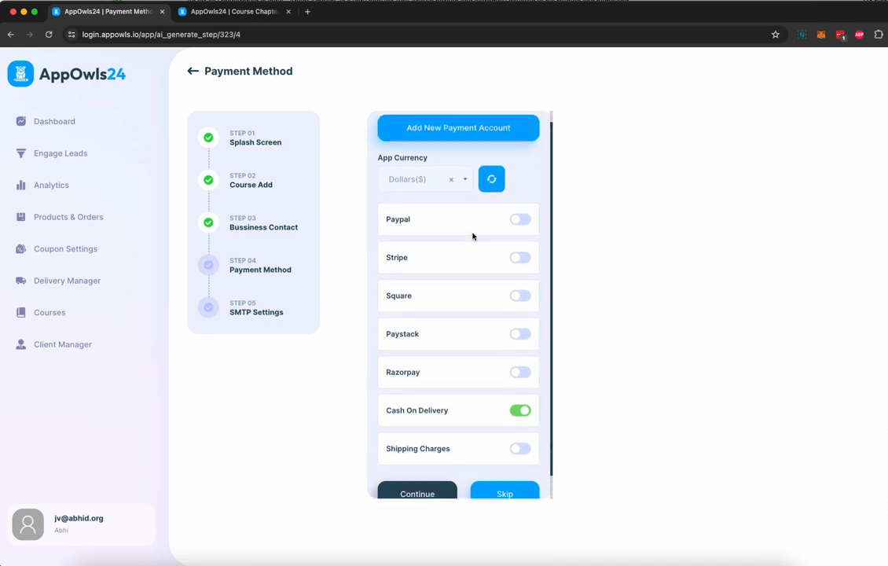
{"action": "left_click", "coordinate": [454, 192]}
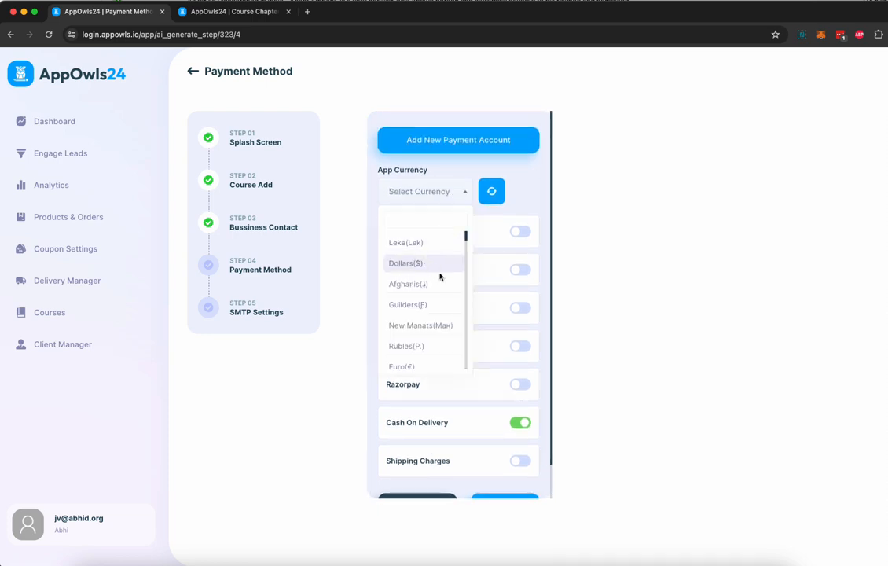
{"action": "left_click", "coordinate": [487, 234]}
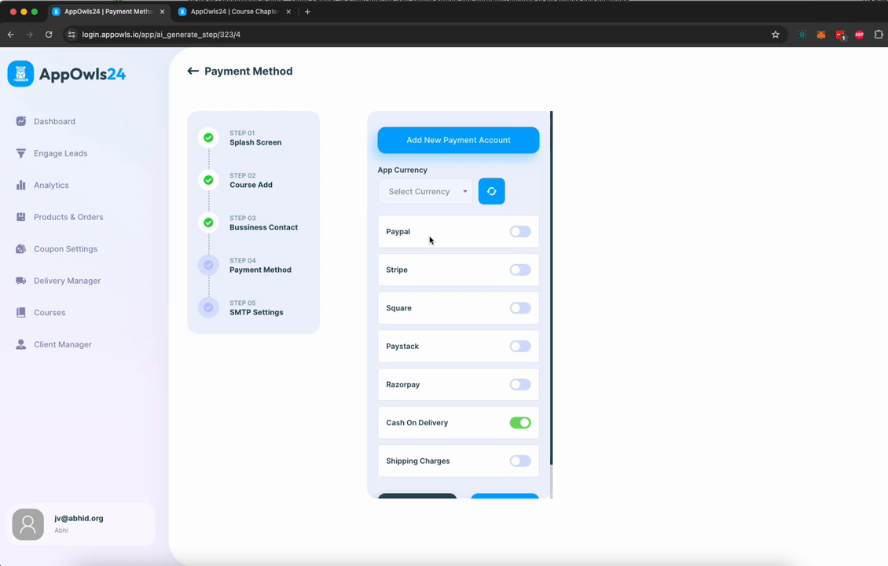
Step: Enable Shipping Charges to examine its Flat and Percent(%) types, and disable it again
{"action": "scroll", "coordinate": [434, 377], "scroll_direction": "down", "scroll_amount": 1}
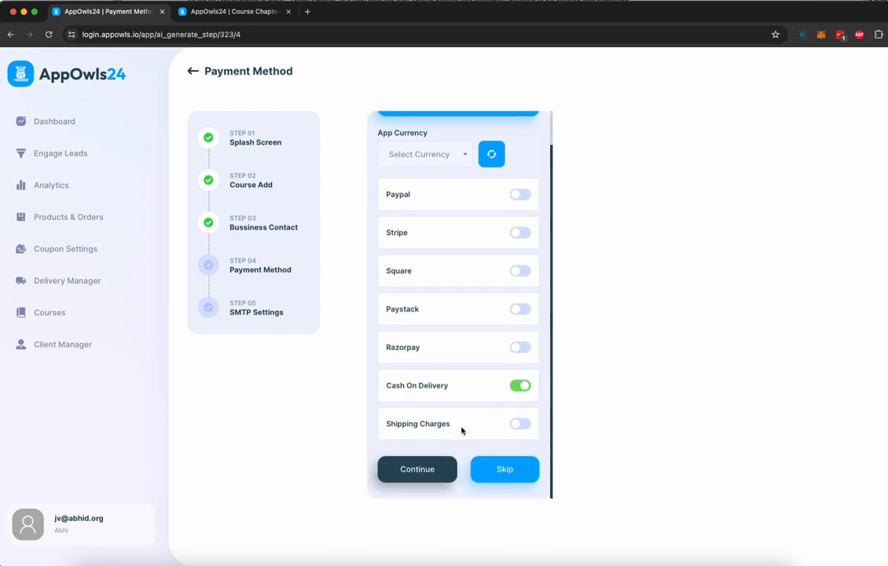
{"action": "left_click", "coordinate": [520, 424]}
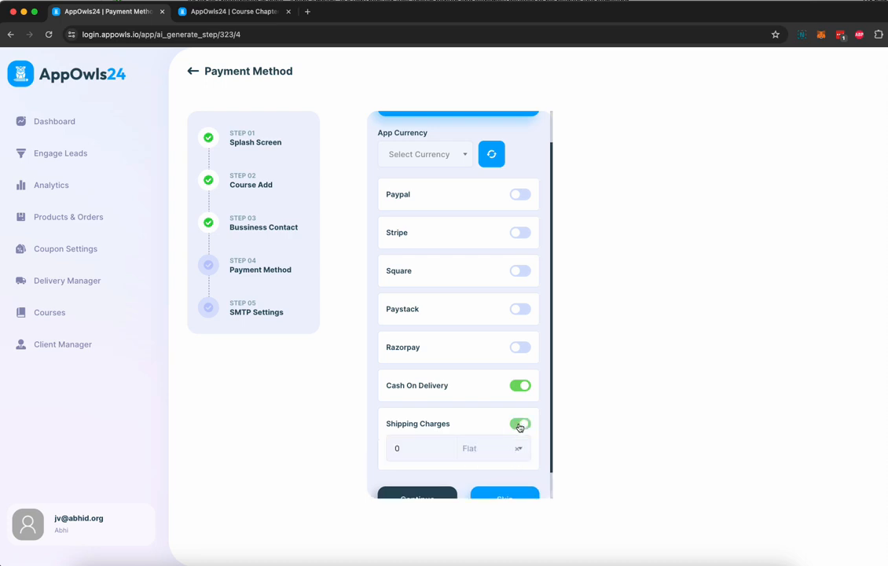
{"action": "left_click", "coordinate": [478, 452]}
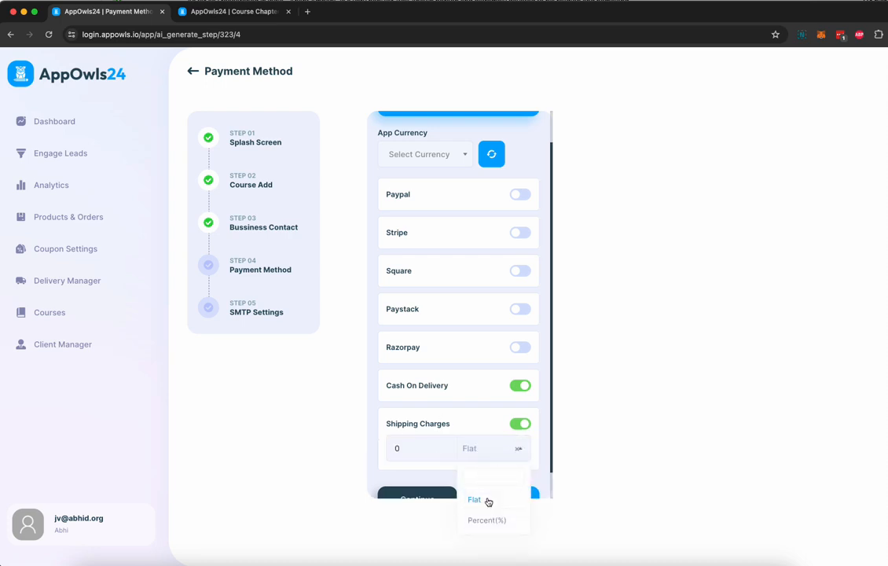
{"action": "left_click", "coordinate": [521, 424]}
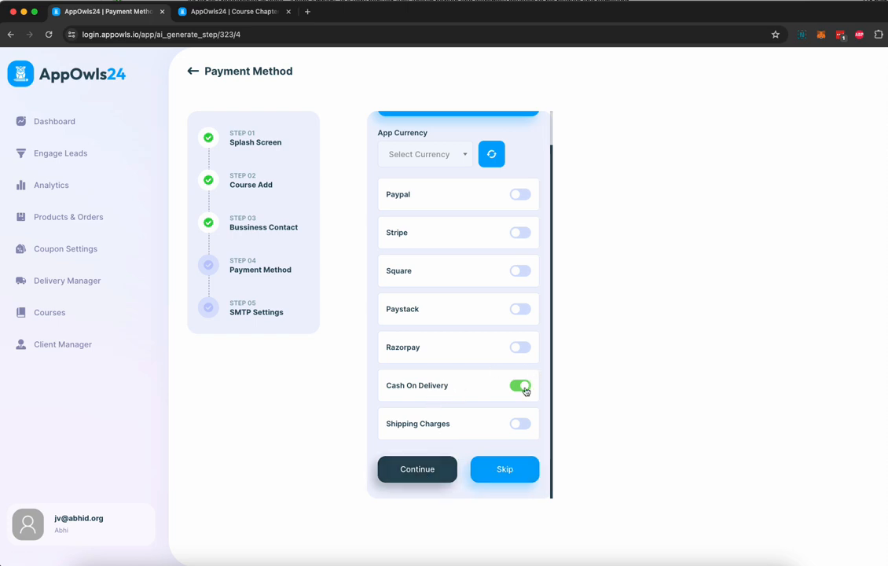
Step: Finish the app setup by completing the payment step and skipping SMTP, and open the AI Automation Agency Course app for editing
{"action": "left_click", "coordinate": [426, 467]}
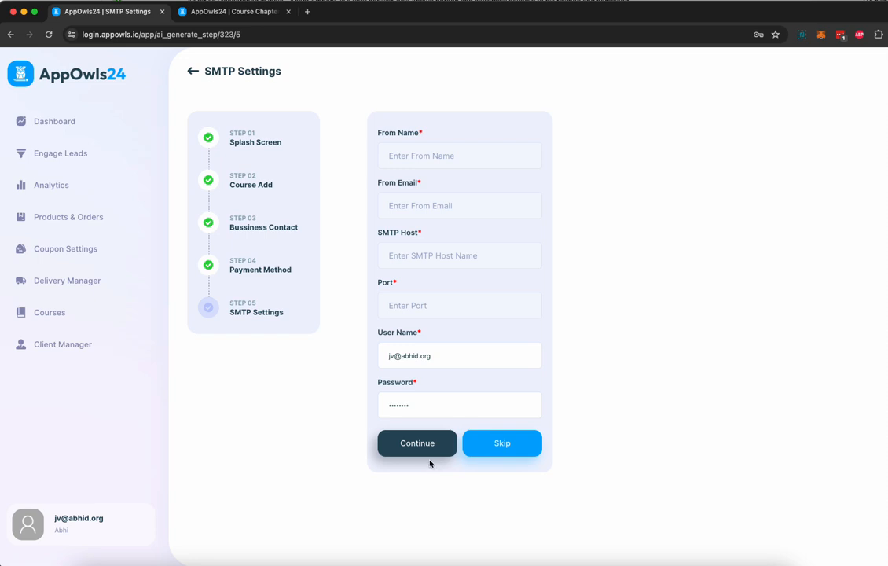
{"action": "left_click", "coordinate": [501, 445]}
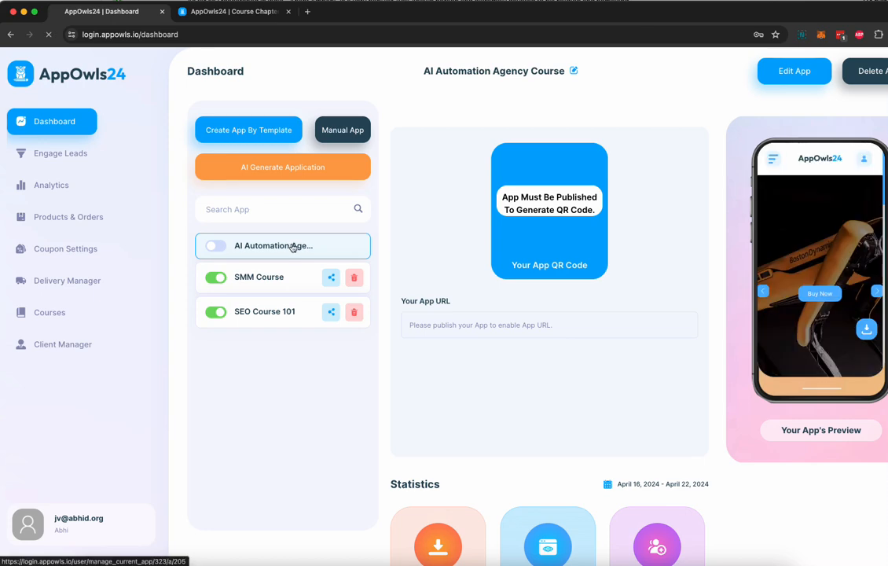
{"action": "left_click", "coordinate": [798, 71]}
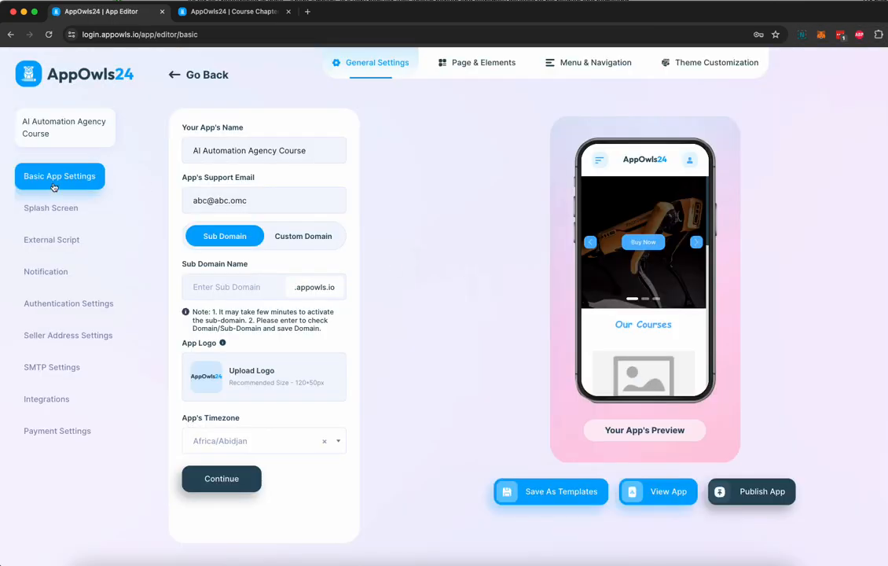
Step: Review the app's splash screen, external script, notification, authentication, seller address and SMTP settings
{"action": "left_click", "coordinate": [58, 211]}
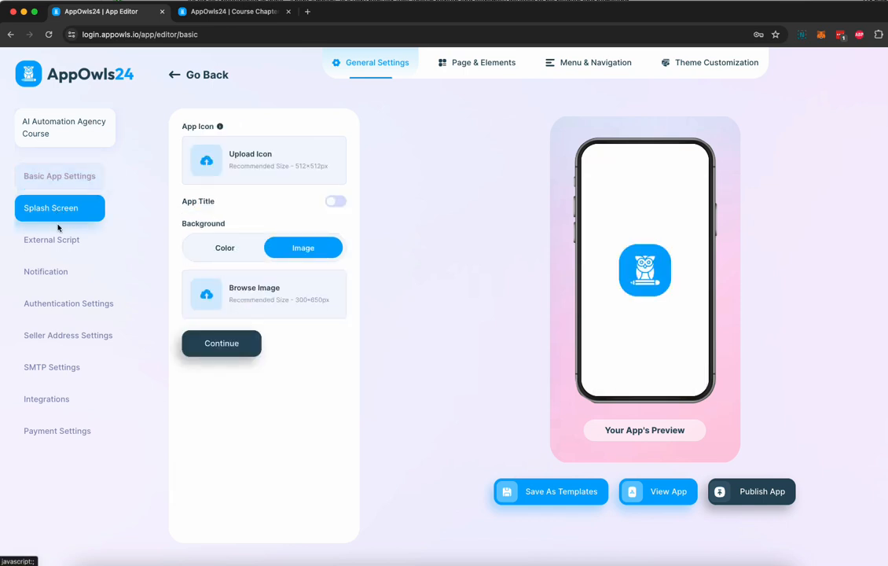
{"action": "left_click", "coordinate": [59, 249]}
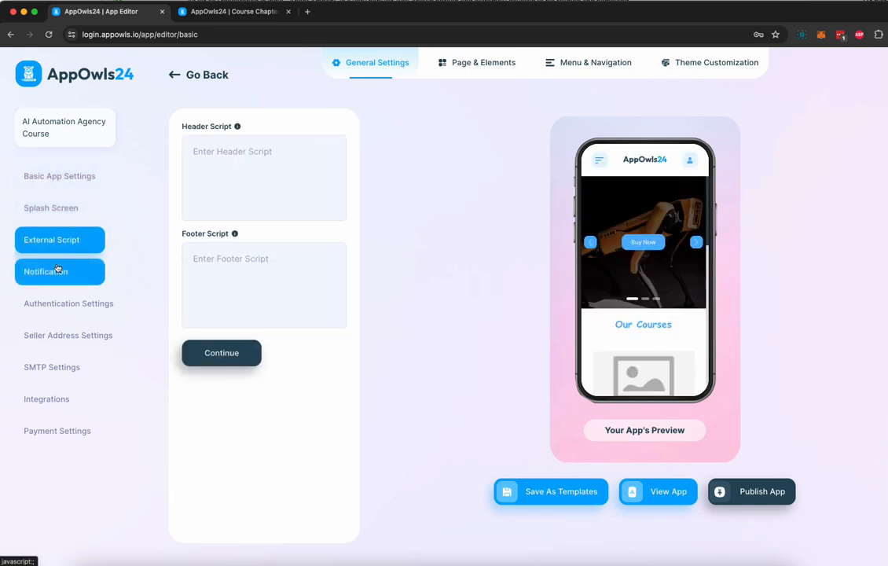
{"action": "left_click", "coordinate": [61, 270]}
{"action": "scroll", "coordinate": [268, 297], "scroll_direction": "down", "scroll_amount": 1}
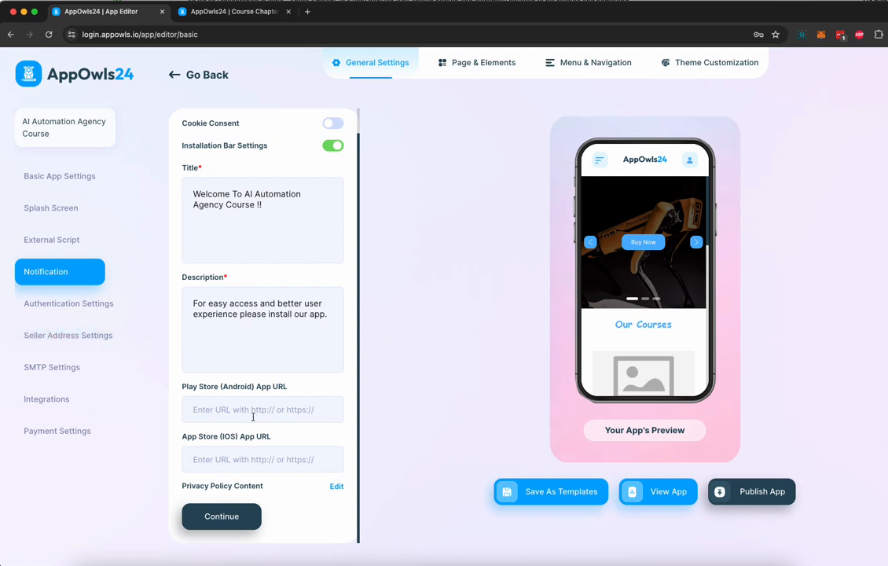
{"action": "left_click", "coordinate": [64, 306]}
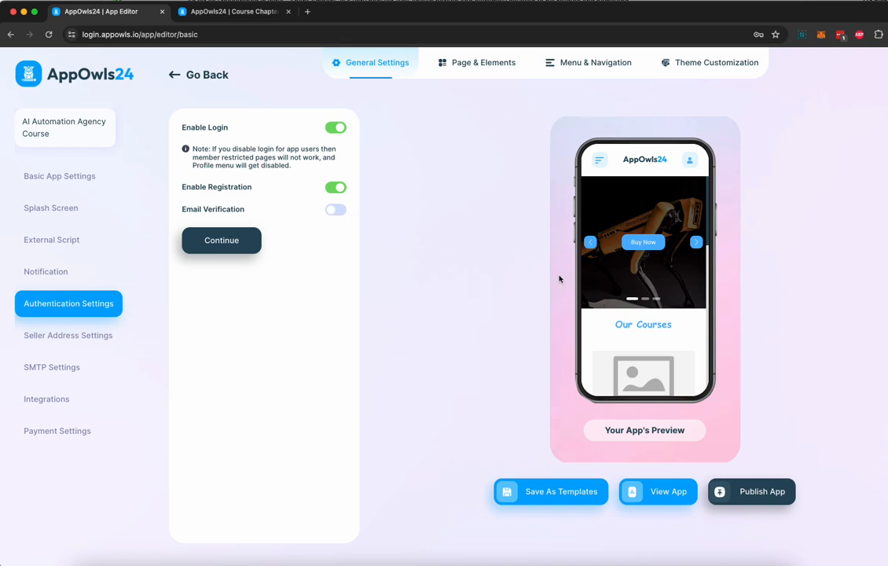
{"action": "left_click", "coordinate": [73, 339]}
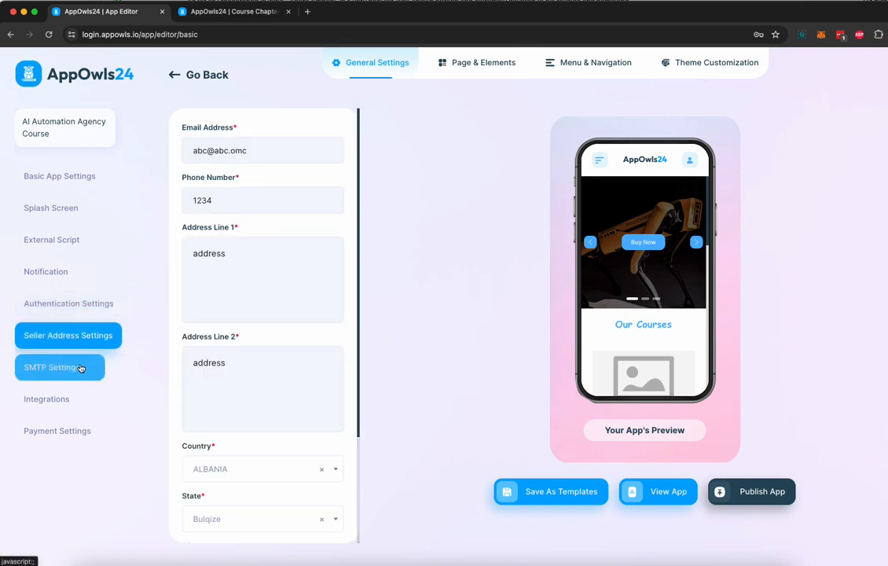
{"action": "left_click", "coordinate": [63, 368]}
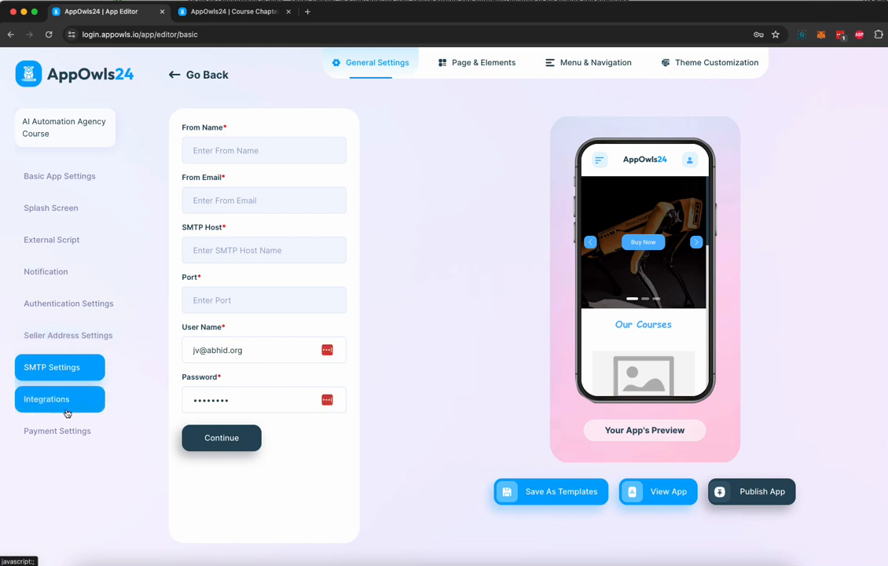
Step: Review the autoresponder, SMS and Google Analytics integrations and the payment settings, declining to save the login in LastPass
{"action": "left_click", "coordinate": [63, 400]}
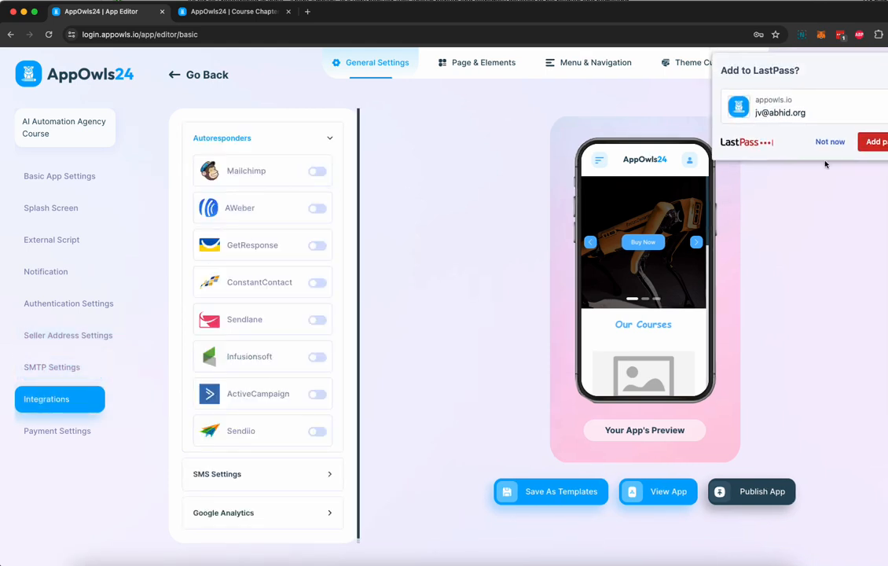
{"action": "left_click", "coordinate": [830, 142]}
{"action": "scroll", "coordinate": [254, 385], "scroll_direction": "down", "scroll_amount": 1}
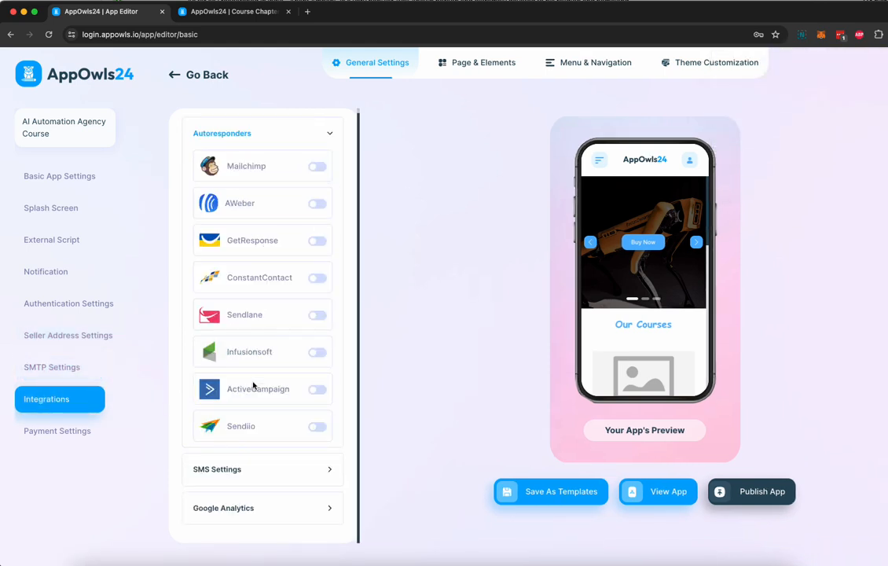
{"action": "left_click", "coordinate": [263, 480]}
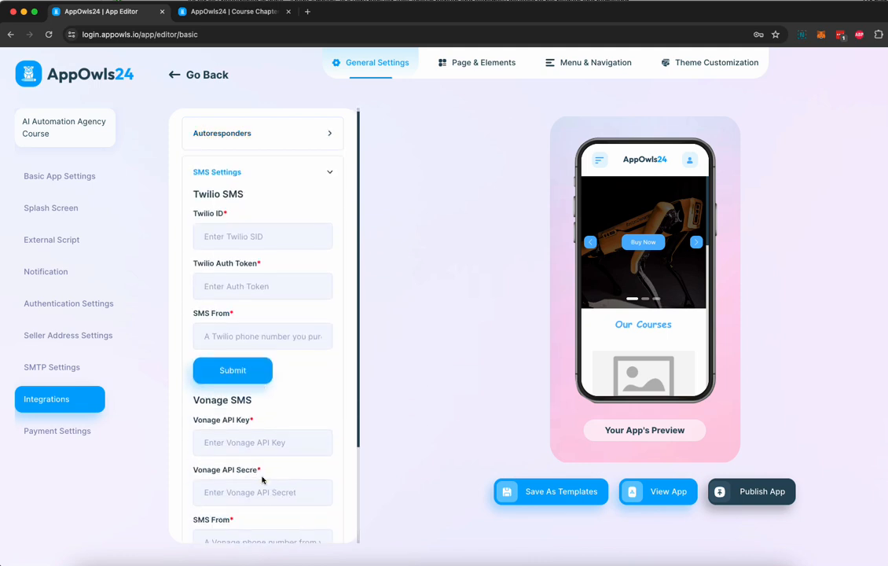
{"action": "left_click", "coordinate": [290, 173]}
{"action": "left_click", "coordinate": [261, 221]}
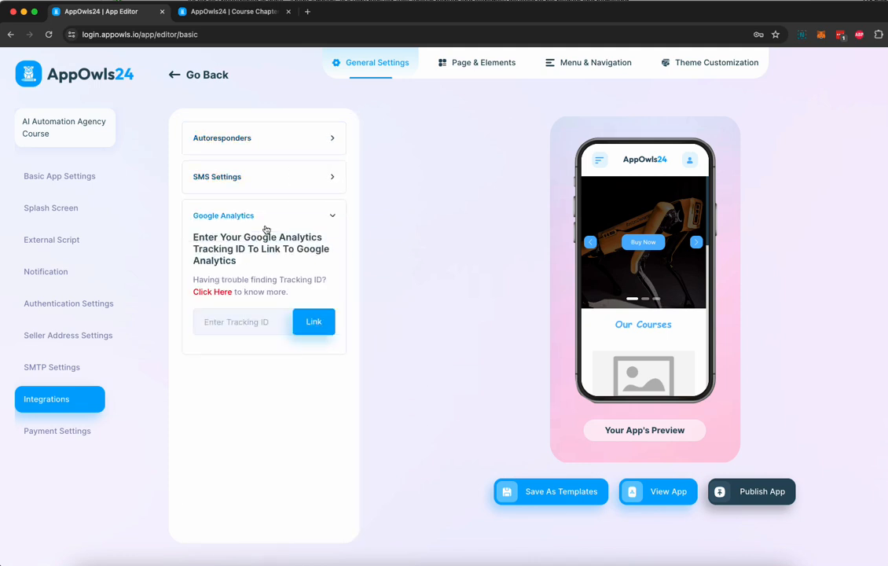
{"action": "left_click", "coordinate": [285, 215]}
{"action": "left_click", "coordinate": [63, 430]}
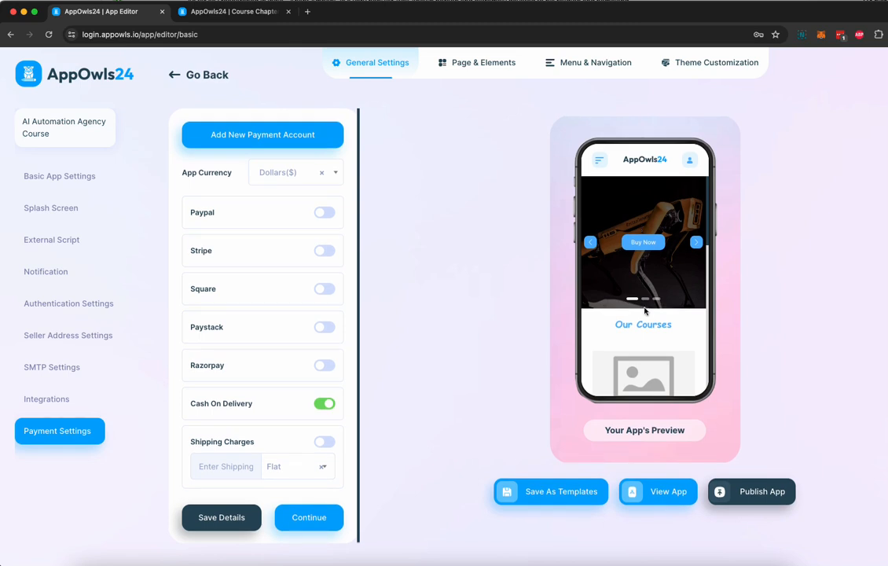
Step: Review the app's Home and Courses pages and the full list of elements available to add to a page
{"action": "left_click", "coordinate": [482, 64]}
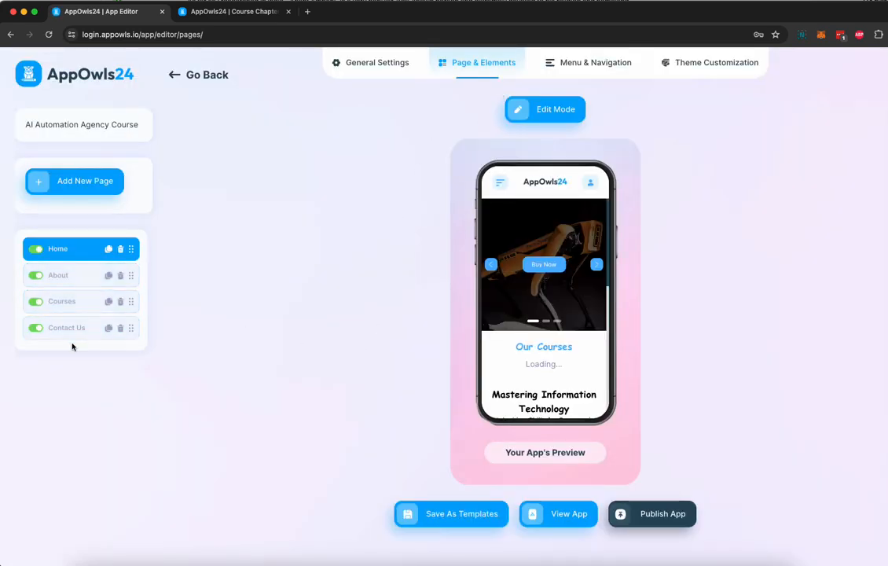
{"action": "left_click", "coordinate": [79, 249]}
{"action": "left_click", "coordinate": [74, 302]}
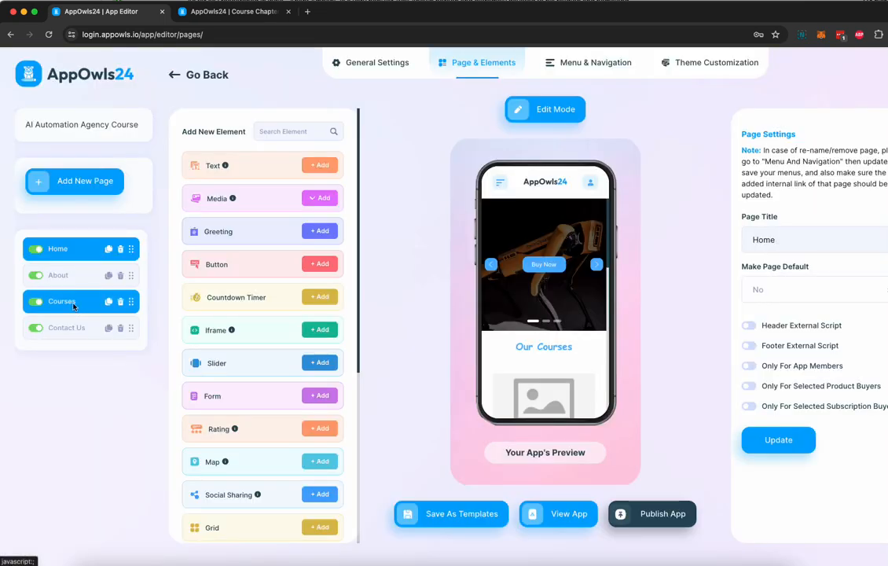
{"action": "left_click", "coordinate": [75, 306]}
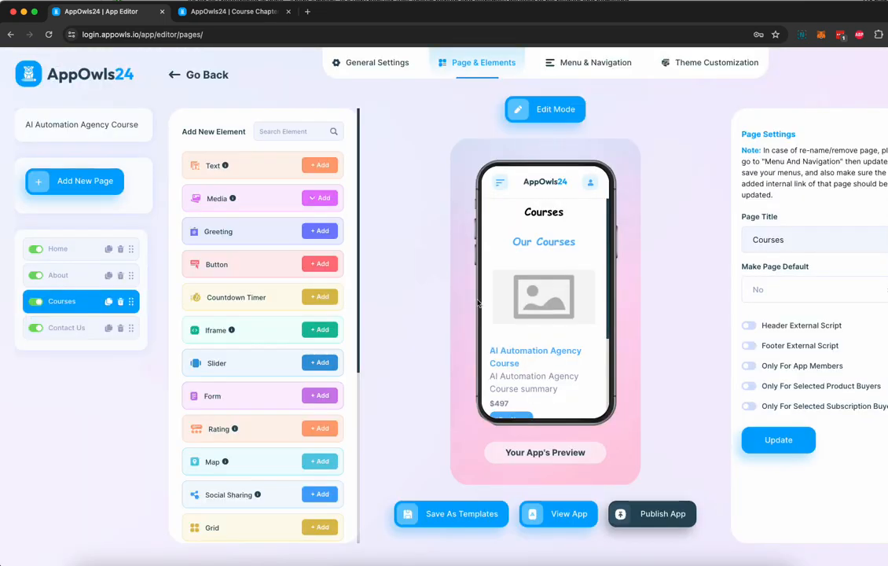
{"action": "scroll", "coordinate": [548, 327], "scroll_direction": "down", "scroll_amount": 4}
{"action": "scroll", "coordinate": [547, 323], "scroll_direction": "up", "scroll_amount": 4}
{"action": "scroll", "coordinate": [253, 268], "scroll_direction": "down", "scroll_amount": 2}
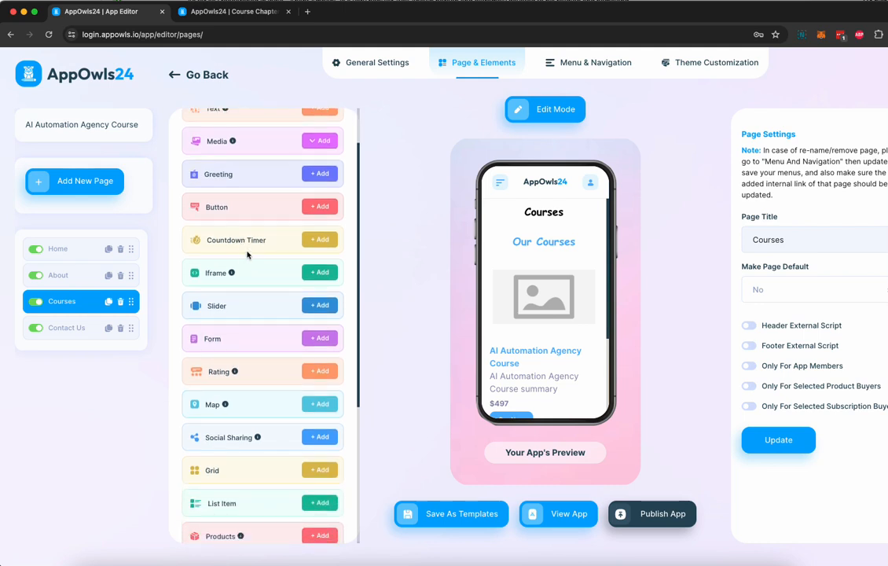
{"action": "scroll", "coordinate": [250, 268], "scroll_direction": "down", "scroll_amount": 4}
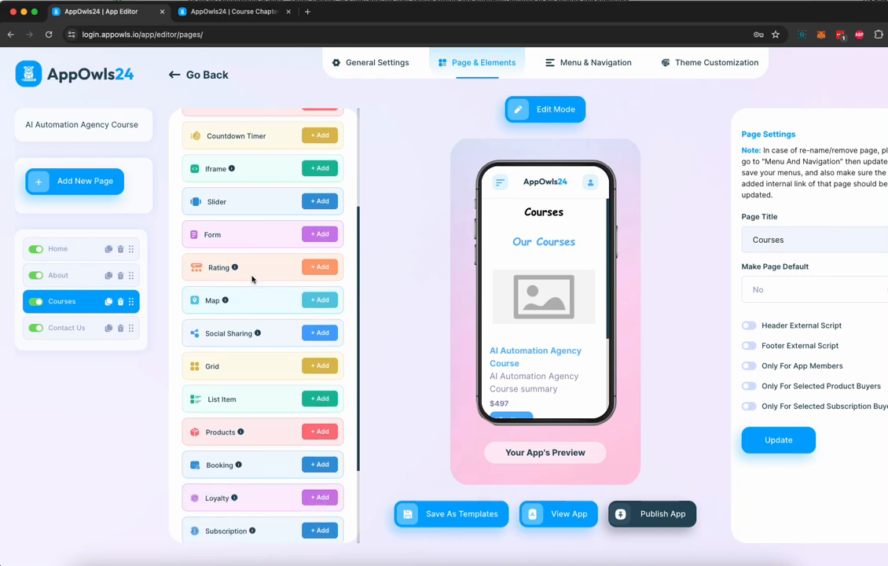
{"action": "scroll", "coordinate": [252, 279], "scroll_direction": "down", "scroll_amount": 5}
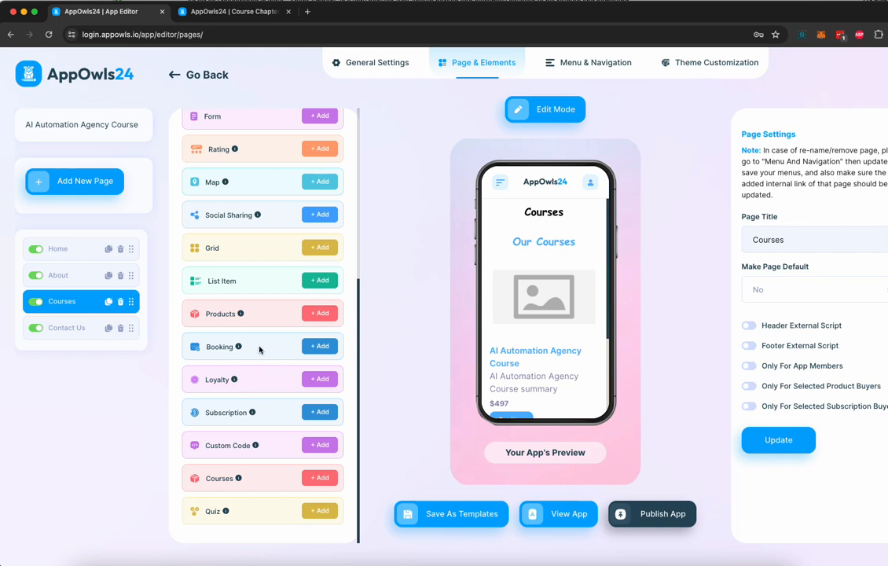
{"action": "scroll", "coordinate": [260, 349], "scroll_direction": "up", "scroll_amount": 10}
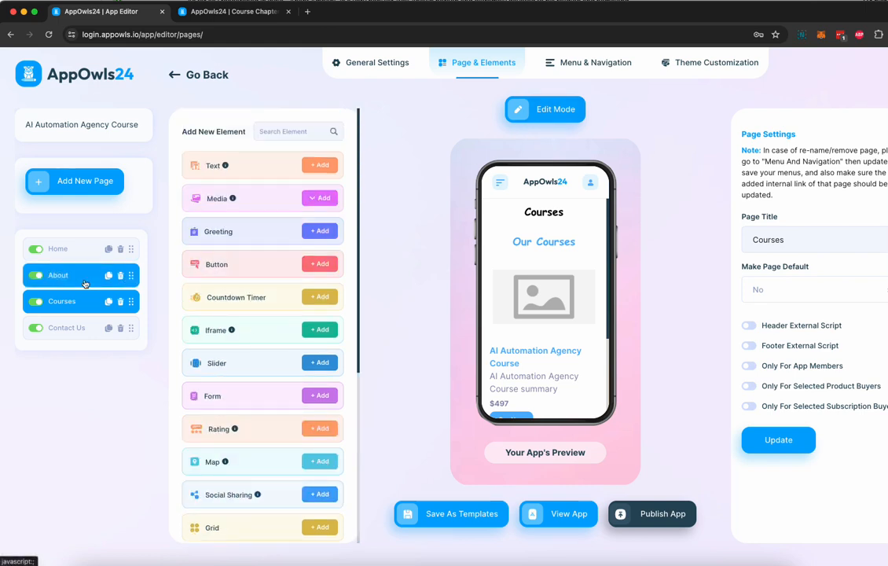
Step: Set the "About Our IT Courses" heading on the About page to Arial, size 22
{"action": "left_click", "coordinate": [84, 281]}
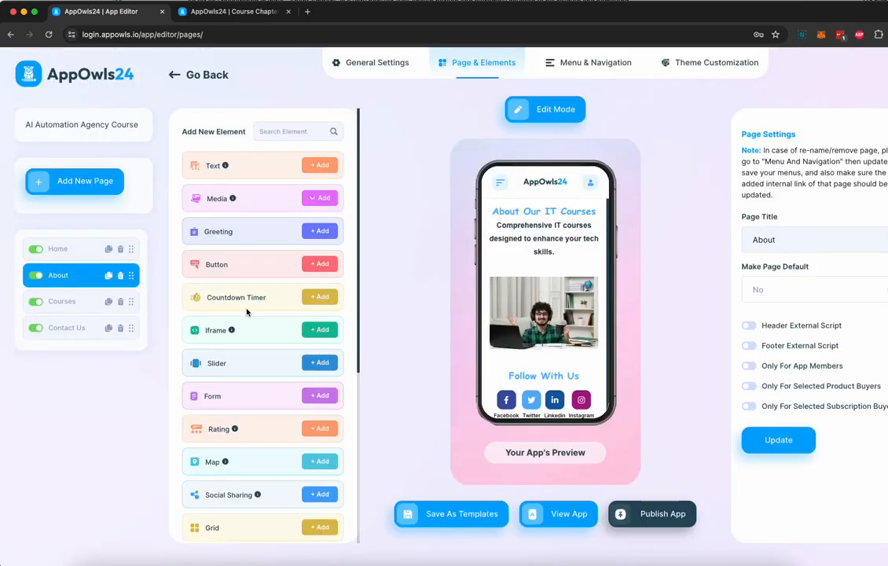
{"action": "left_click", "coordinate": [533, 214]}
{"action": "left_click_drag", "start_coordinate": [495, 211], "coordinate": [598, 211]}
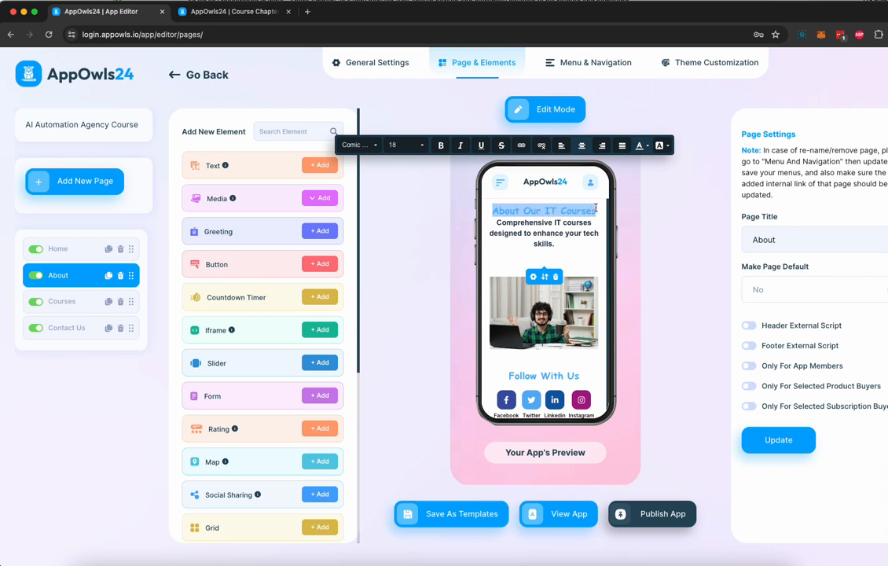
{"action": "left_click", "coordinate": [368, 145]}
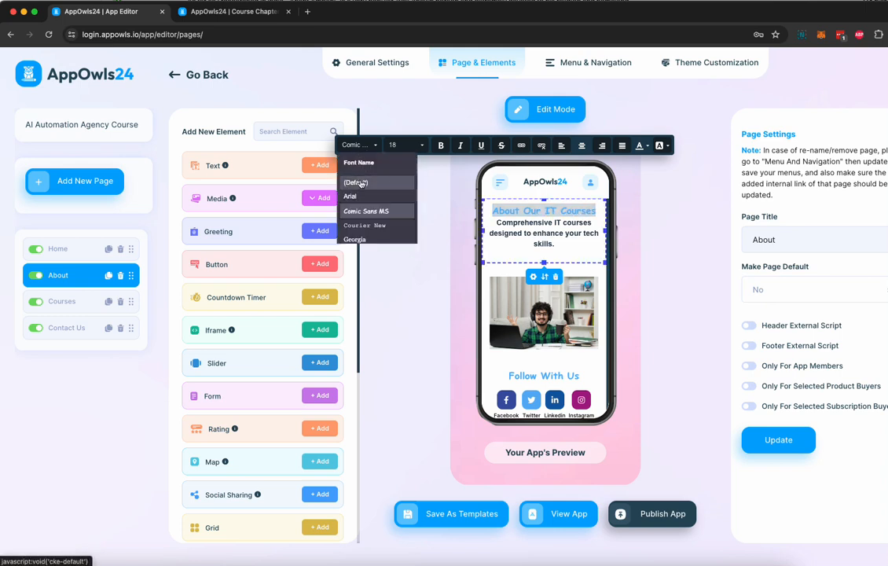
{"action": "left_click", "coordinate": [323, 178]}
{"action": "left_click", "coordinate": [404, 144]}
{"action": "left_click", "coordinate": [355, 211]}
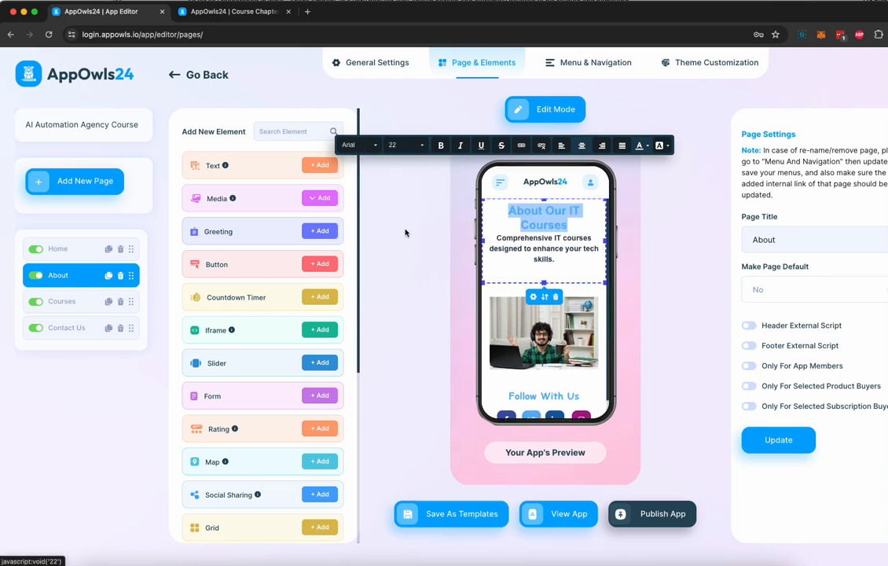
Step: Color the selected About page heading text darker blue (2980B9) and give it a green background
{"action": "left_click", "coordinate": [640, 146]}
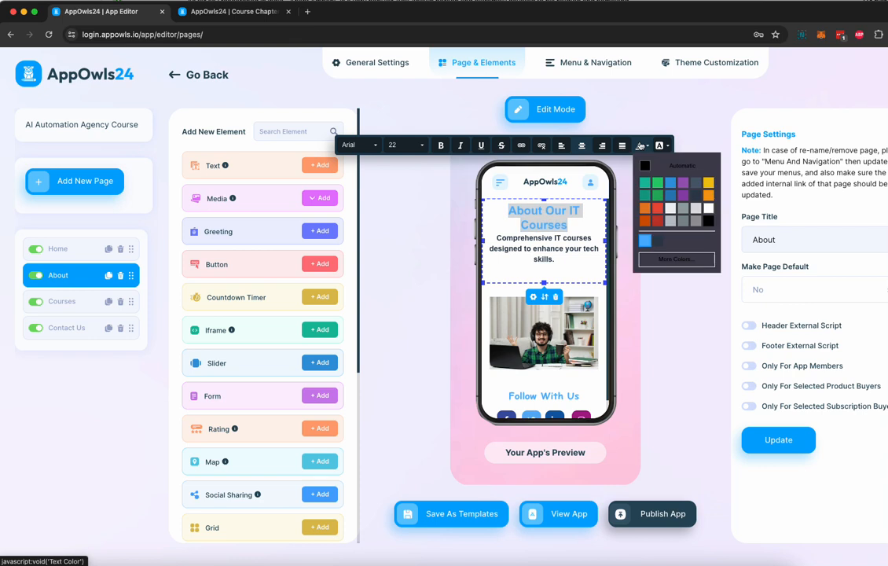
{"action": "left_click", "coordinate": [671, 198]}
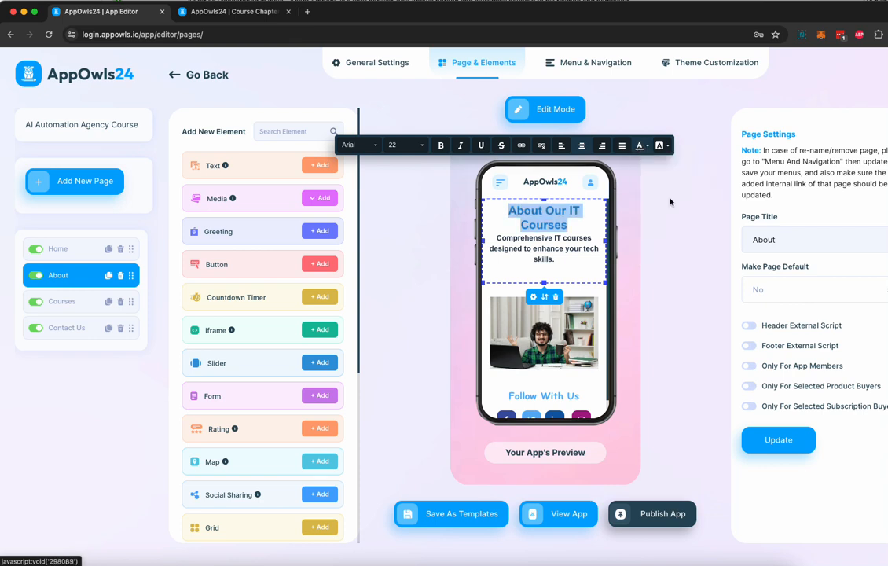
{"action": "left_click", "coordinate": [661, 147]}
{"action": "left_click", "coordinate": [666, 185]}
{"action": "left_click", "coordinate": [572, 238]}
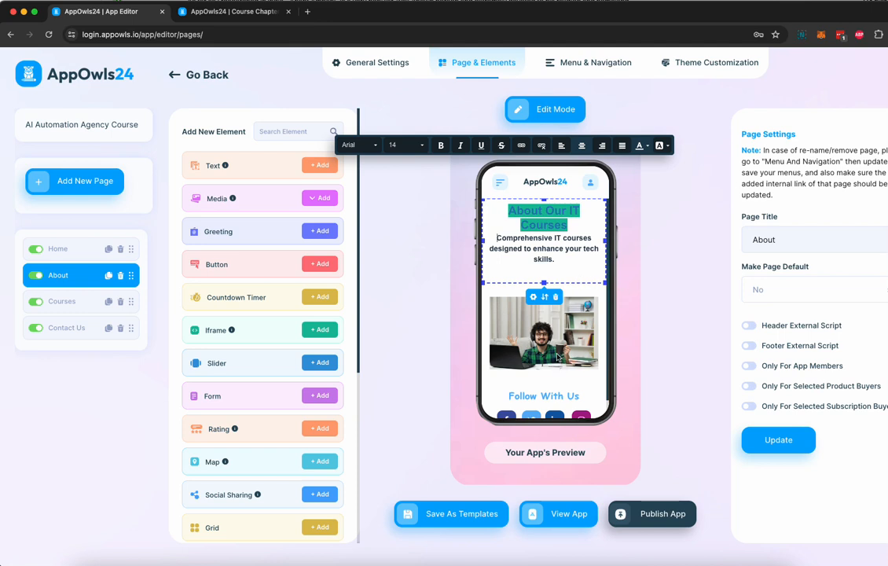
Step: Open the menu and navigation settings and check the main menu's entries in the app preview, closing the menu again
{"action": "left_click", "coordinate": [601, 64]}
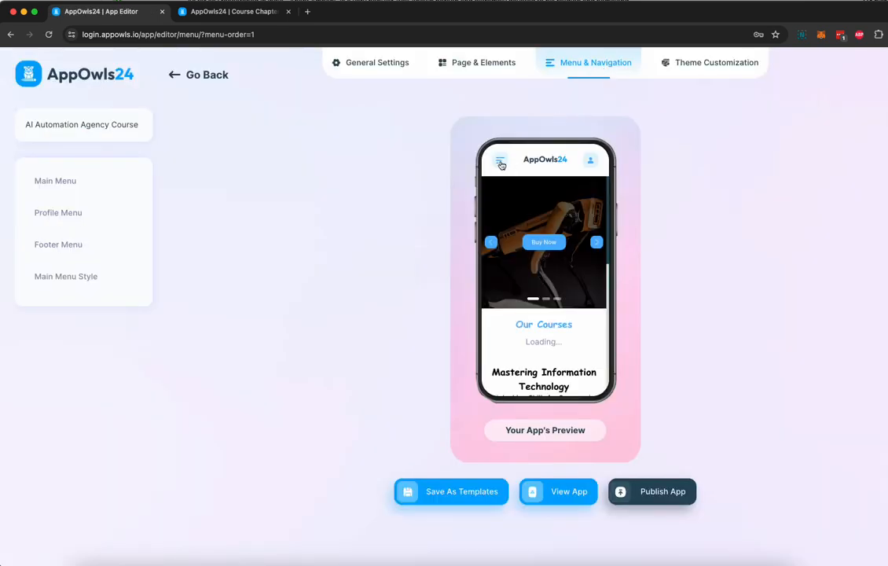
{"action": "left_click", "coordinate": [502, 163]}
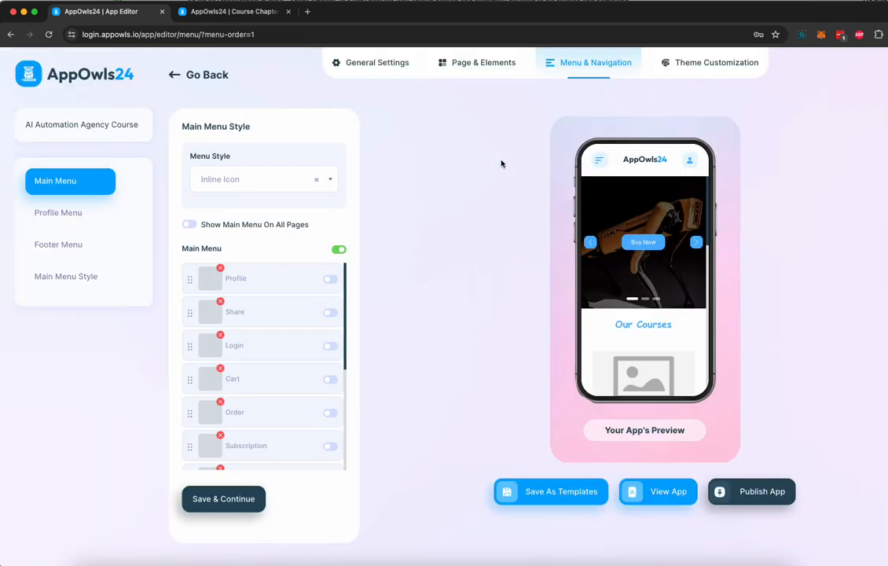
{"action": "left_click", "coordinate": [599, 160]}
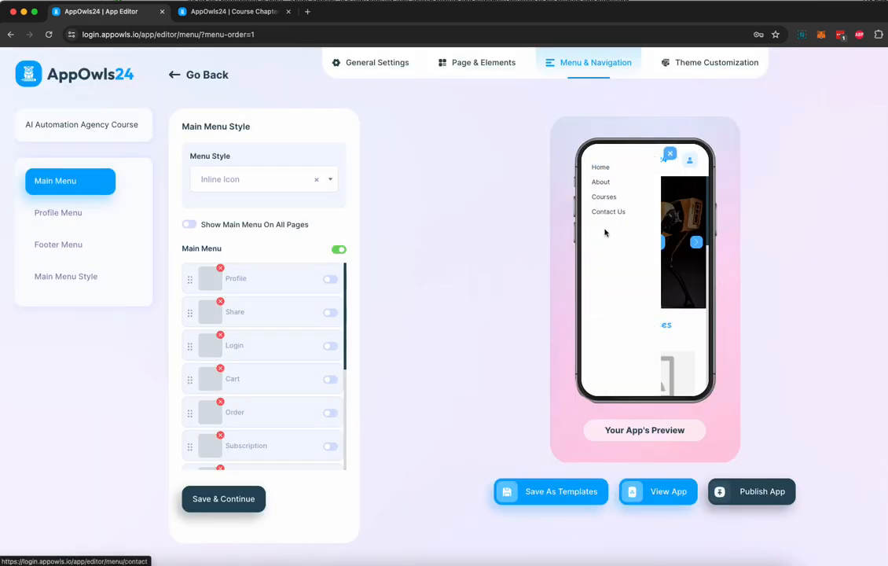
{"action": "left_click", "coordinate": [670, 155]}
Step: Set the main menu's style to Icon Only, enable Show Main Menu On All Pages, and check the listed menu items
{"action": "left_click", "coordinate": [266, 180]}
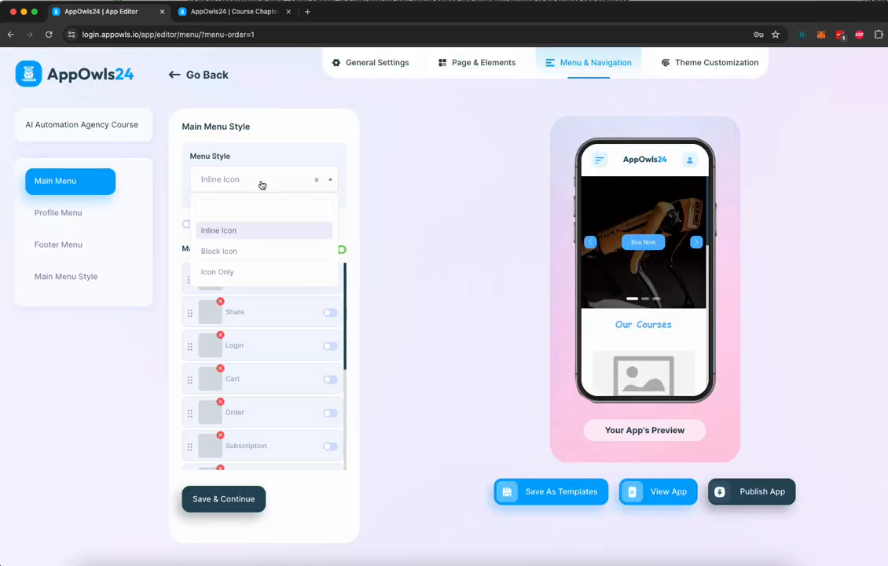
{"action": "left_click", "coordinate": [228, 252]}
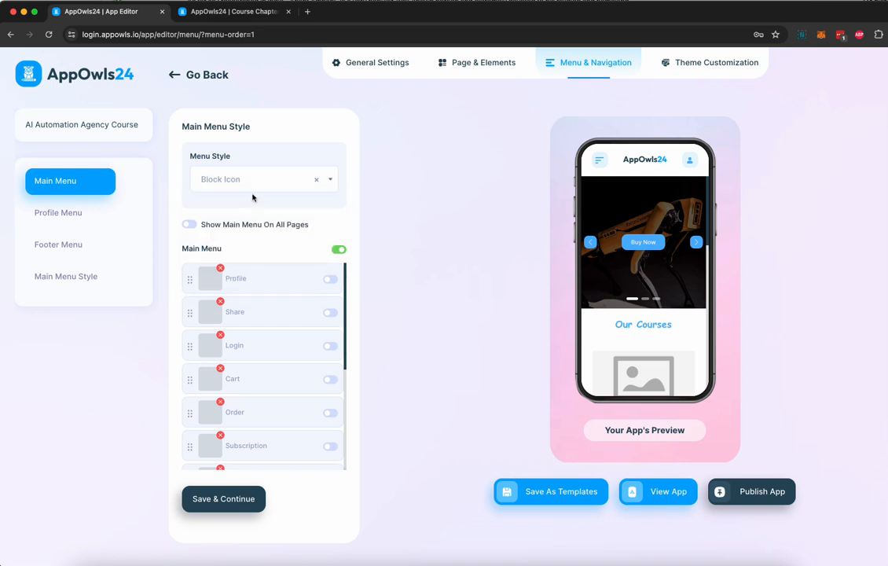
{"action": "left_click", "coordinate": [253, 188]}
{"action": "left_click", "coordinate": [228, 274]}
{"action": "left_click", "coordinate": [191, 226]}
{"action": "scroll", "coordinate": [293, 337], "scroll_direction": "down", "scroll_amount": 5}
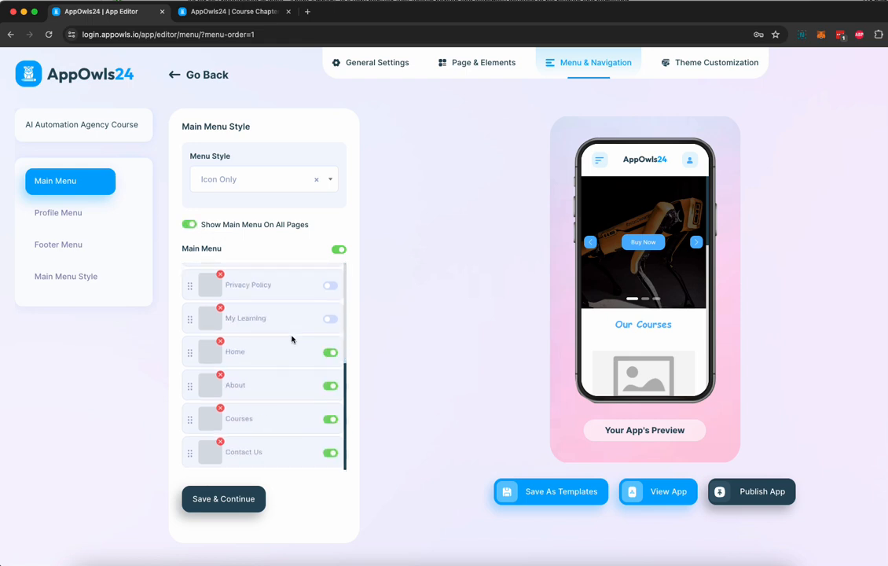
{"action": "scroll", "coordinate": [293, 338], "scroll_direction": "up", "scroll_amount": 5}
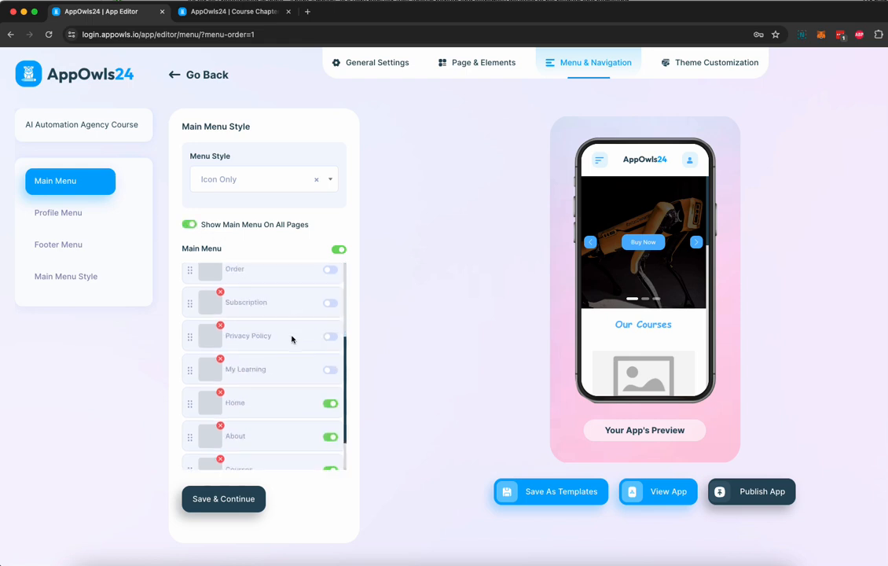
Step: View the Profile Menu and Footer Menu settings, and set the Main Menu Style to Menu Top
{"action": "left_click", "coordinate": [71, 221]}
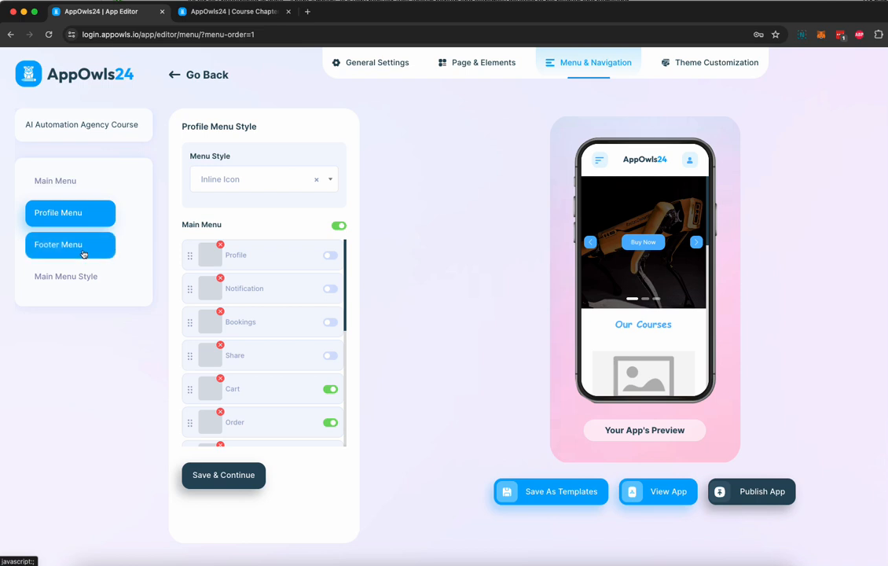
{"action": "left_click", "coordinate": [84, 253]}
{"action": "left_click", "coordinate": [84, 276]}
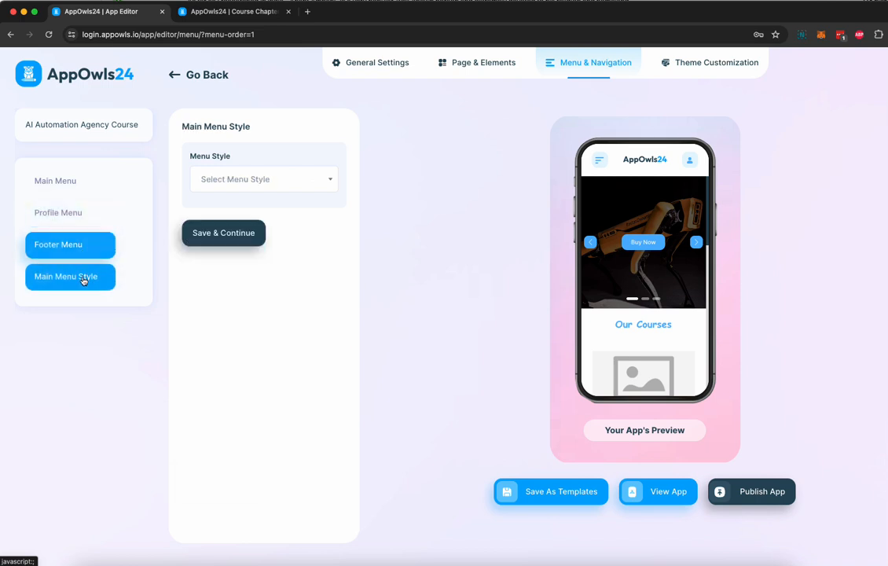
{"action": "left_click", "coordinate": [275, 181]}
{"action": "left_click", "coordinate": [239, 251]}
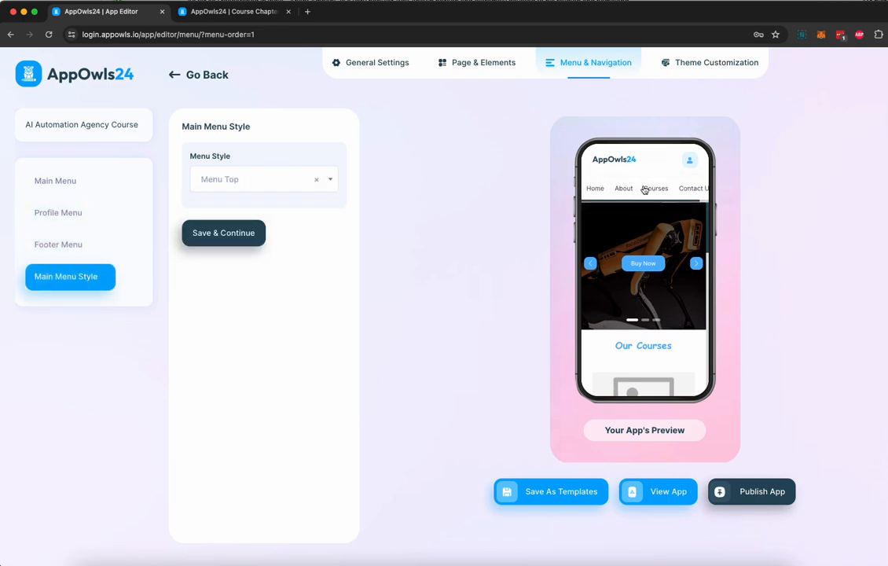
Step: Try the Menu Right and Default layouts for the Main Menu Style, and return to Menu Top
{"action": "left_click", "coordinate": [263, 180]}
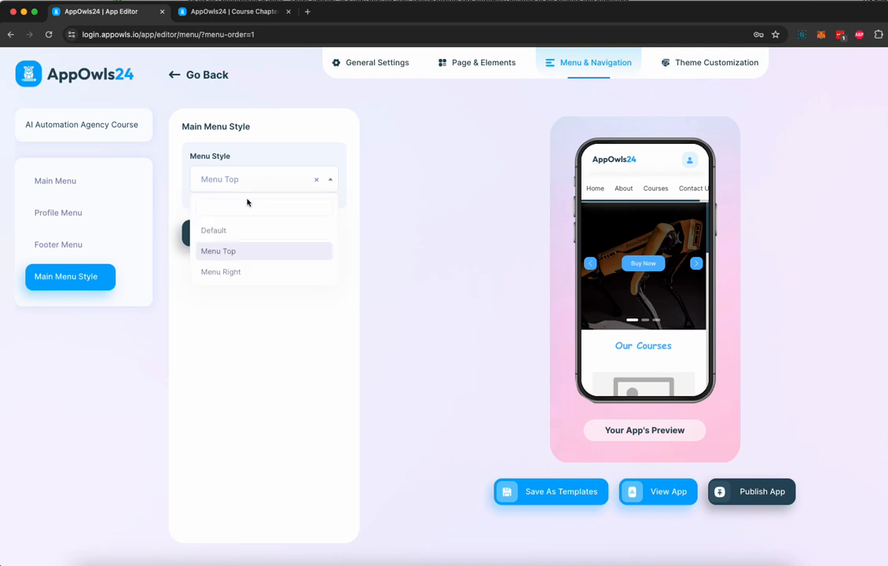
{"action": "left_click", "coordinate": [234, 273]}
{"action": "left_click", "coordinate": [273, 188]}
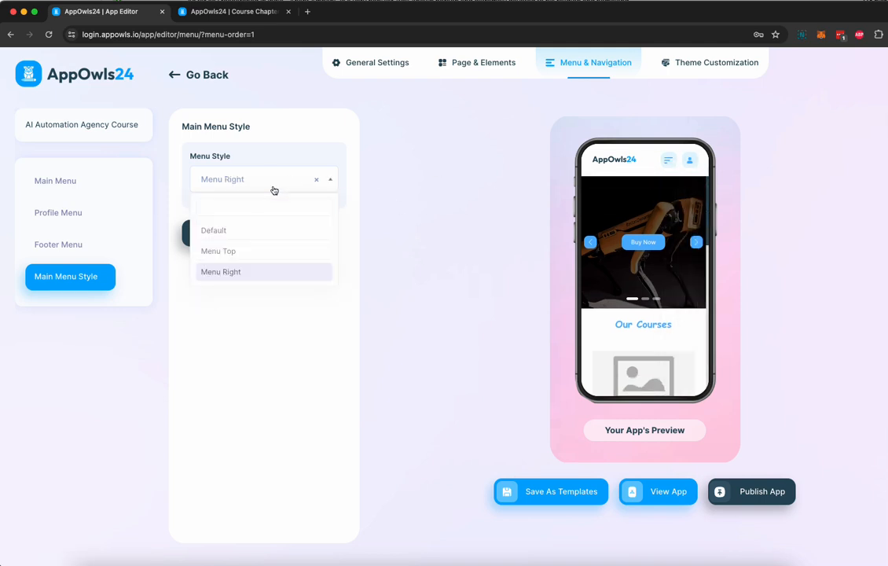
{"action": "left_click", "coordinate": [228, 231]}
{"action": "left_click", "coordinate": [270, 186]}
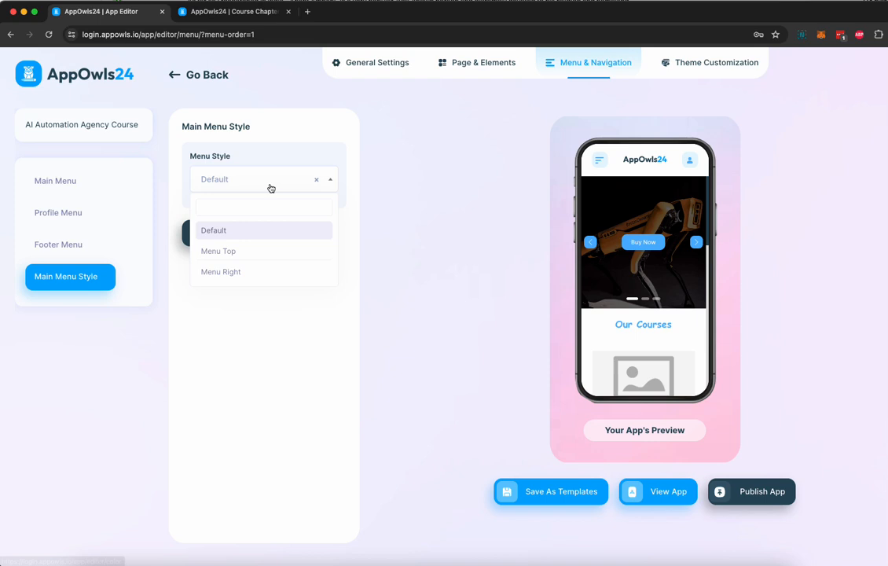
{"action": "left_click", "coordinate": [237, 252]}
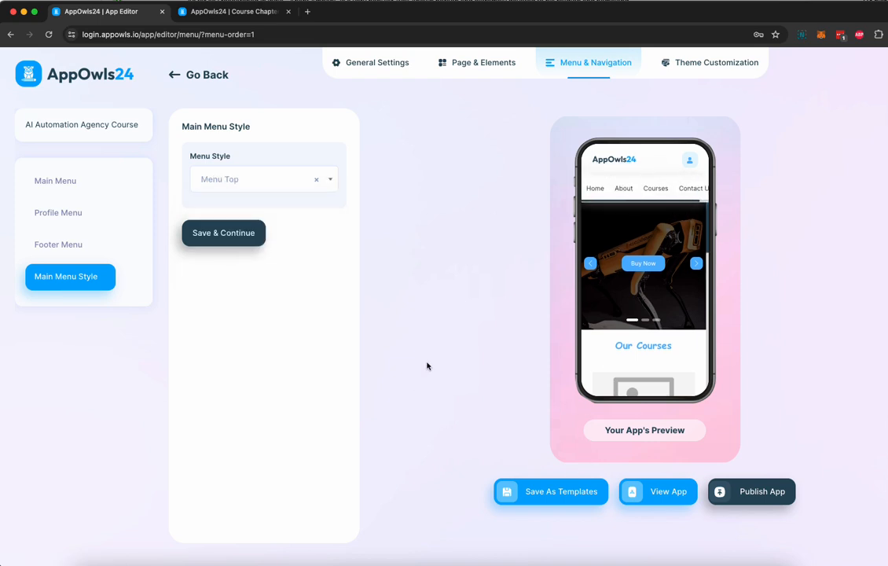
Step: View the app theme color settings and try to publish the app
{"action": "left_click", "coordinate": [696, 62]}
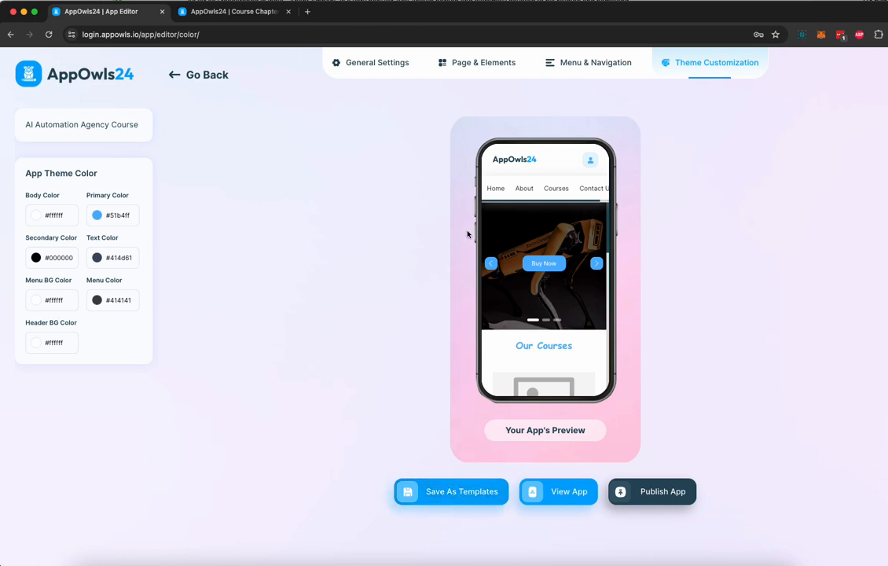
{"action": "left_click", "coordinate": [658, 502]}
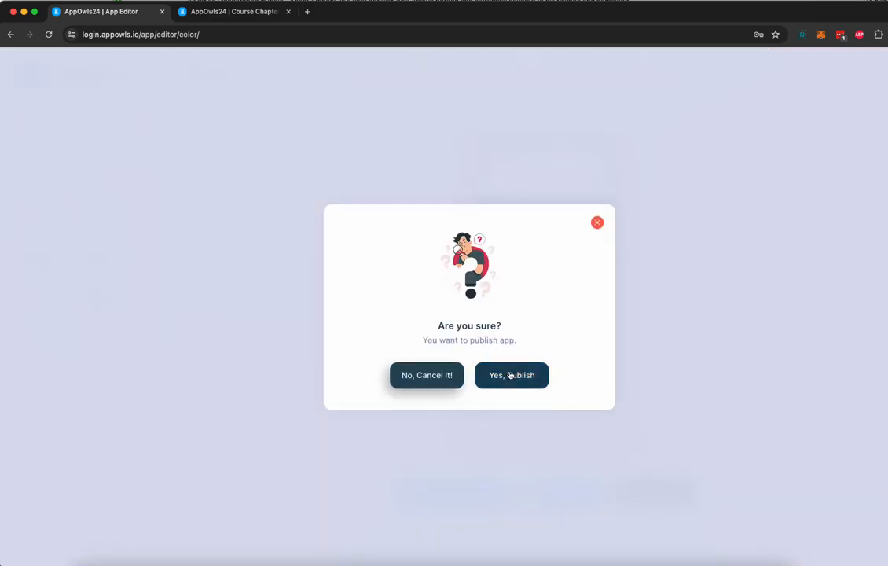
{"action": "left_click", "coordinate": [512, 373]}
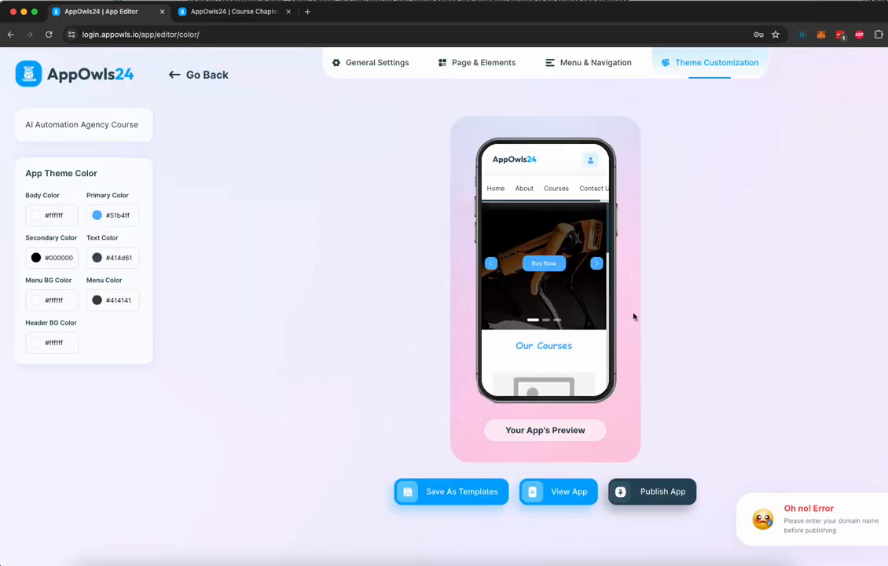
Step: Set the app's sub domain name to aiagency in the basic app settings and save it
{"action": "left_click", "coordinate": [338, 62]}
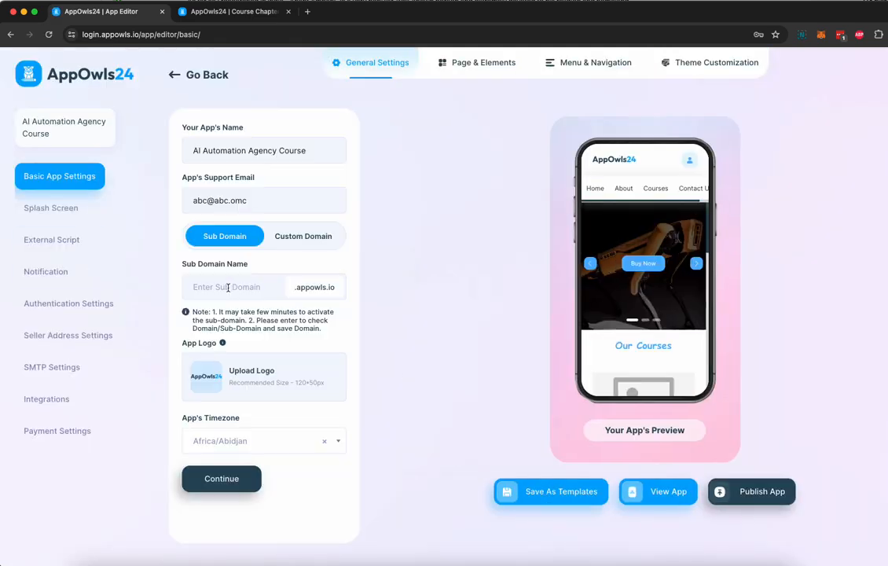
{"action": "left_click", "coordinate": [230, 286]}
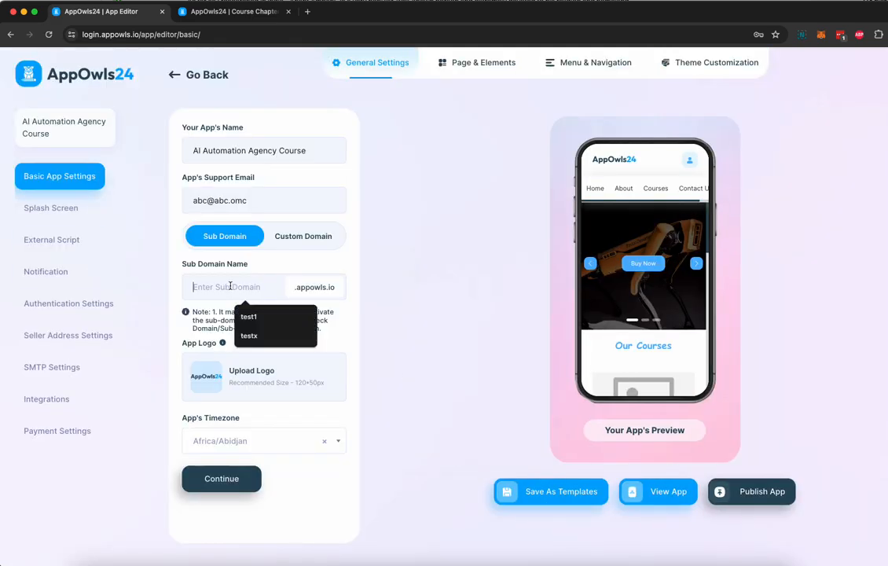
{"action": "type", "text": "aiagenc"}
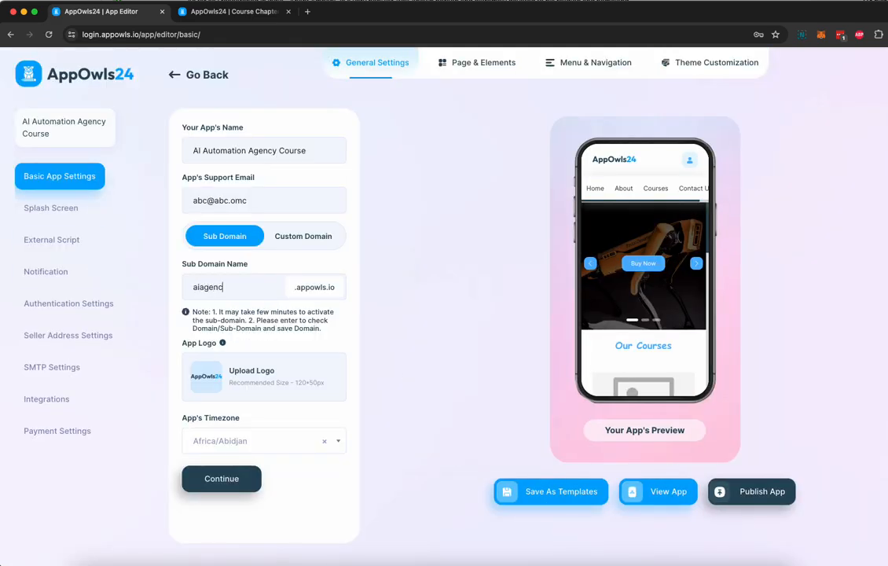
{"action": "type", "text": "y"}
{"action": "key", "text": "Return"}
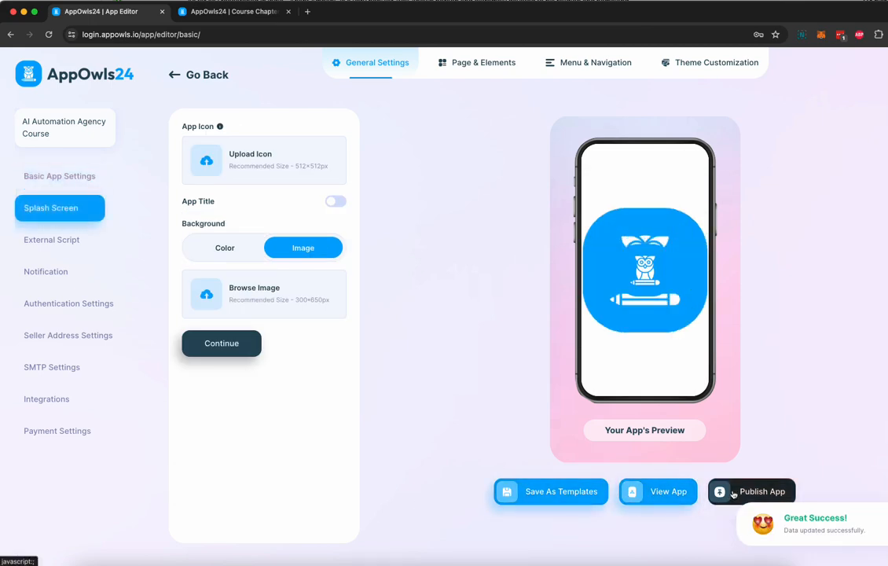
Step: Publish the AI Automation Agency Course app and highlight its app URL on the dashboard
{"action": "left_click", "coordinate": [733, 494]}
{"action": "left_click", "coordinate": [531, 383]}
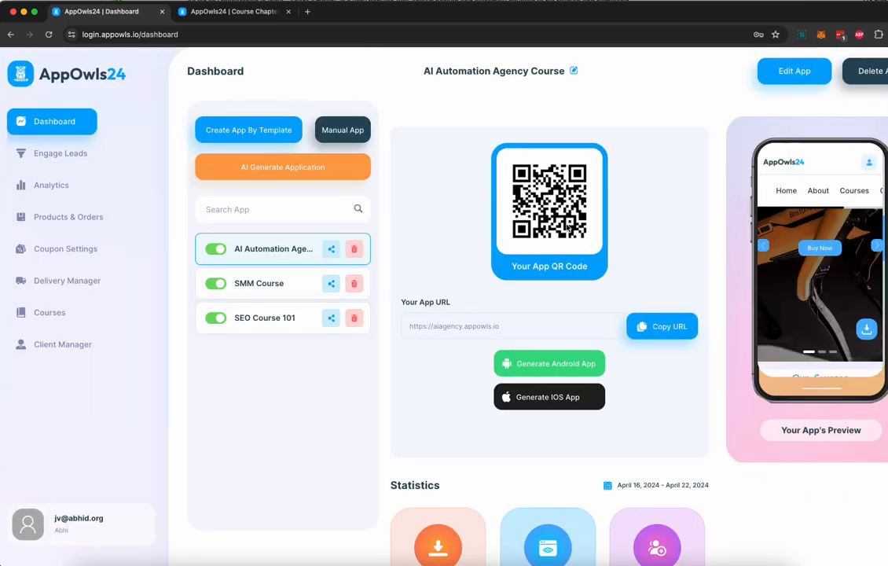
{"action": "left_click_drag", "start_coordinate": [408, 326], "coordinate": [515, 334]}
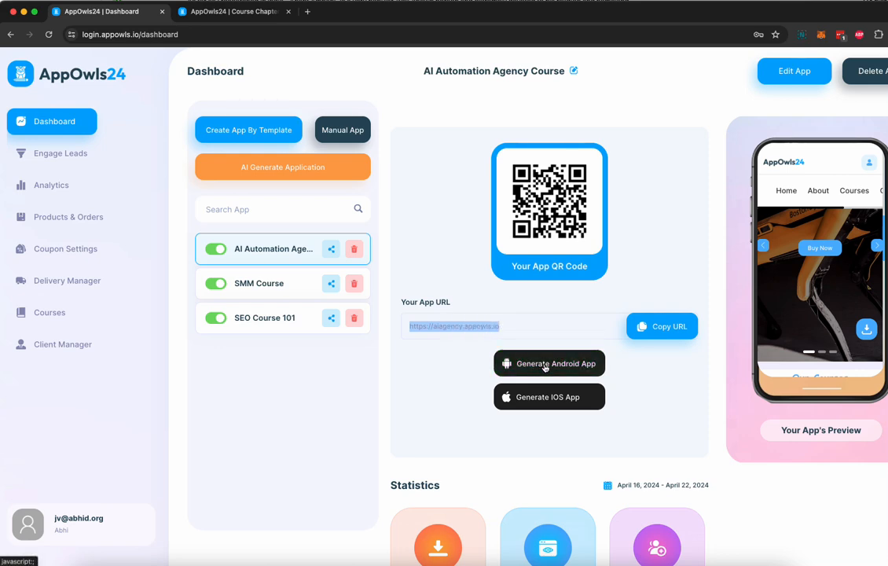
Step: Try to generate the Android version of the AI Automation Agency Course app
{"action": "scroll", "coordinate": [546, 367], "scroll_direction": "up", "scroll_amount": 5}
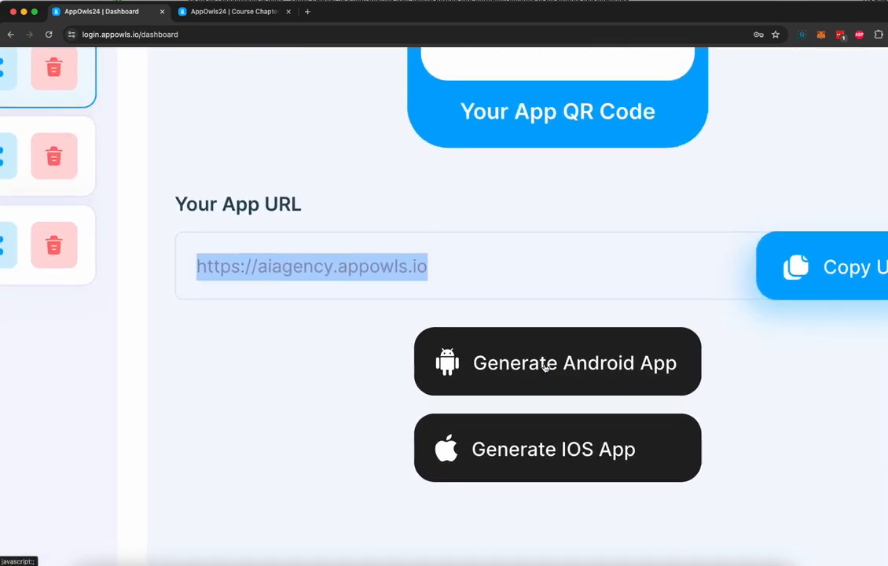
{"action": "scroll", "coordinate": [546, 367], "scroll_direction": "down", "scroll_amount": 5}
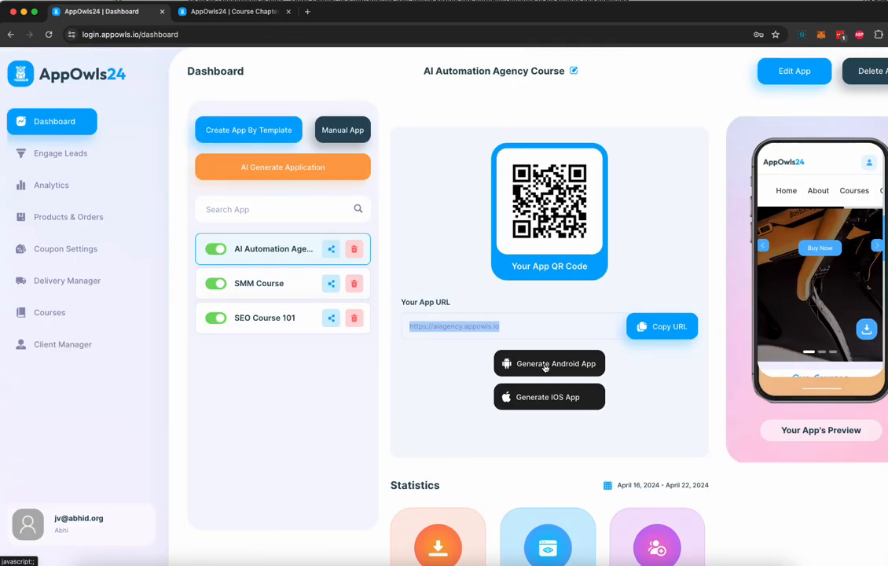
{"action": "left_click", "coordinate": [545, 367]}
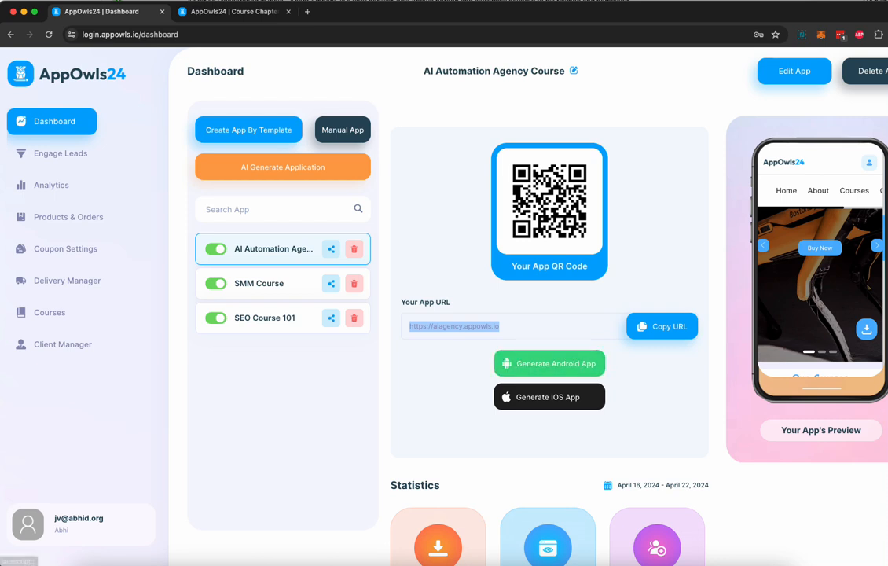
Step: View the Notifications, SMS, Booking Manager and Loyalty Program sections for engaging leads, and inspect the Add Loyalty Program form without submitting it
{"action": "left_click", "coordinate": [63, 156]}
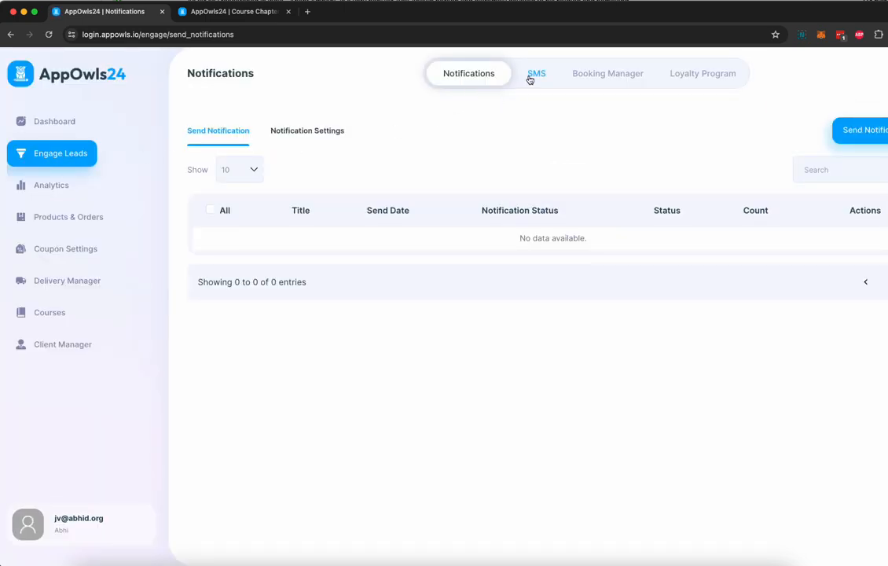
{"action": "left_click", "coordinate": [531, 79]}
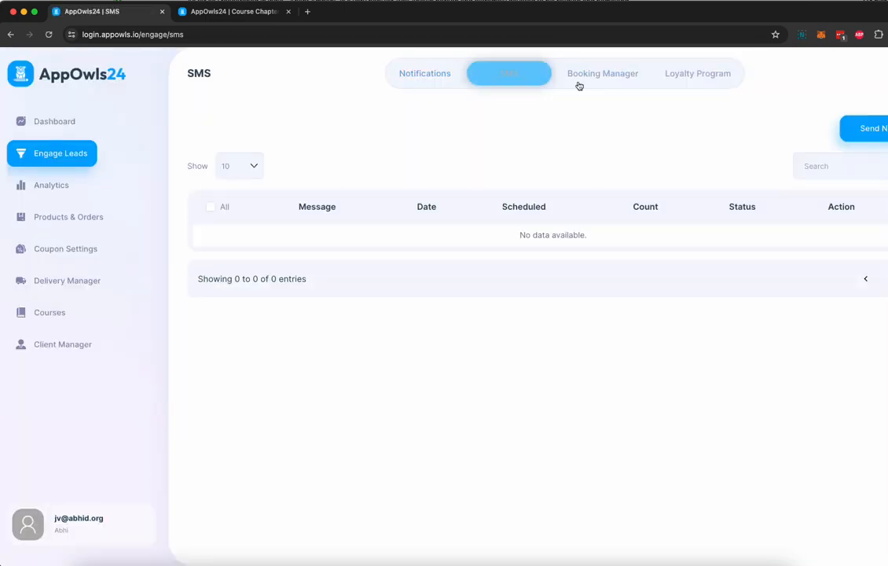
{"action": "left_click", "coordinate": [599, 84]}
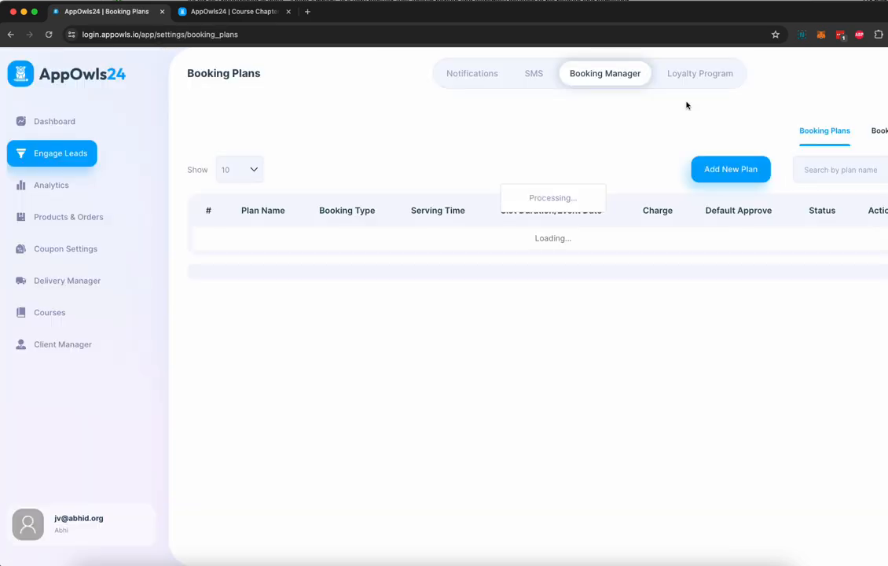
{"action": "left_click", "coordinate": [704, 84]}
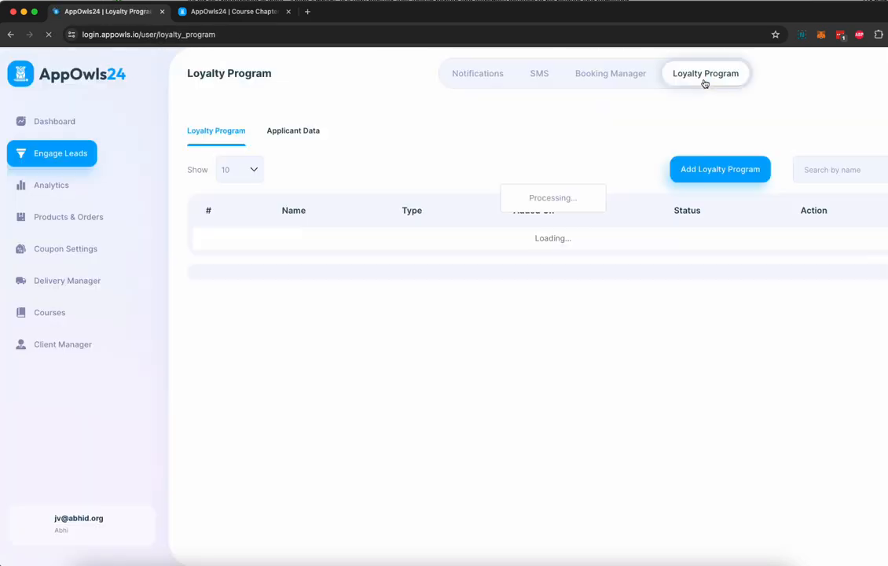
{"action": "left_click", "coordinate": [714, 178]}
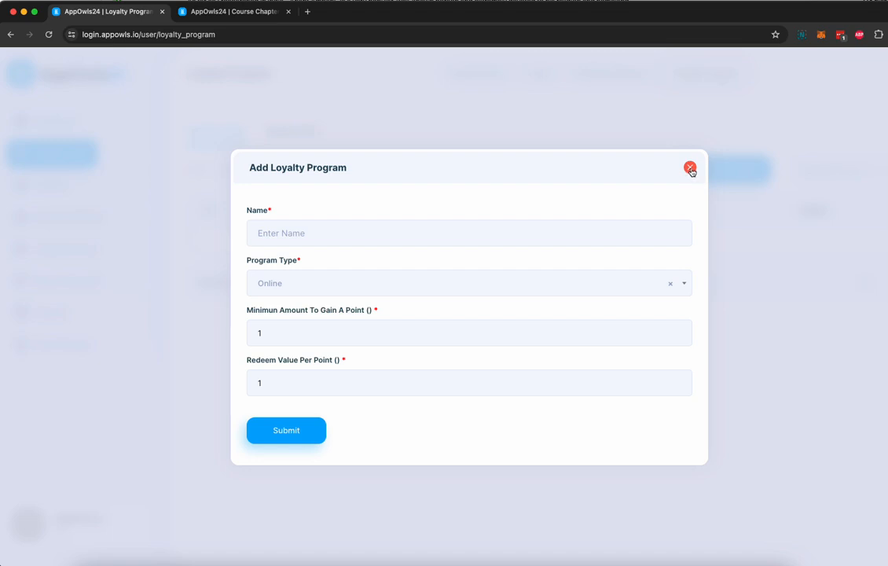
{"action": "left_click", "coordinate": [690, 168]}
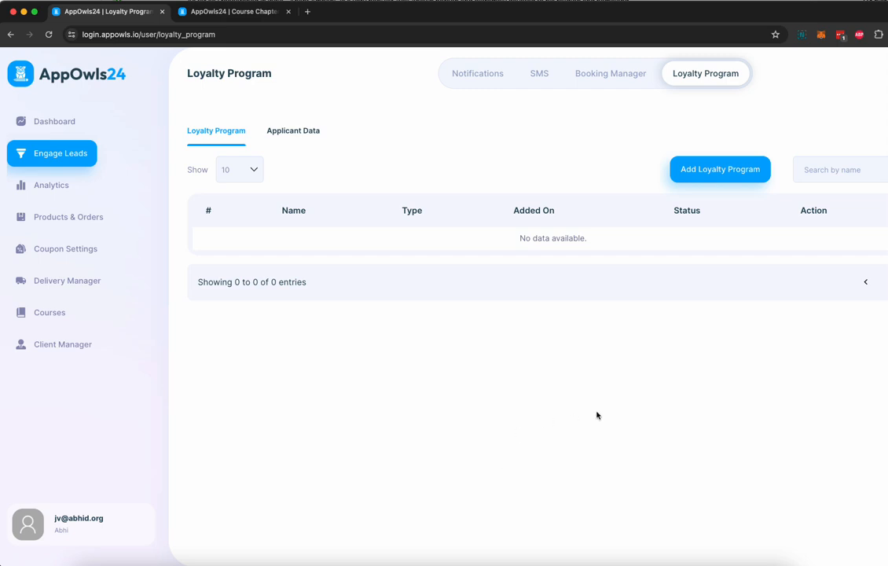
Step: Try to open Analytics, view the product list under Products & Orders, and return to the dashboard
{"action": "left_click", "coordinate": [78, 196]}
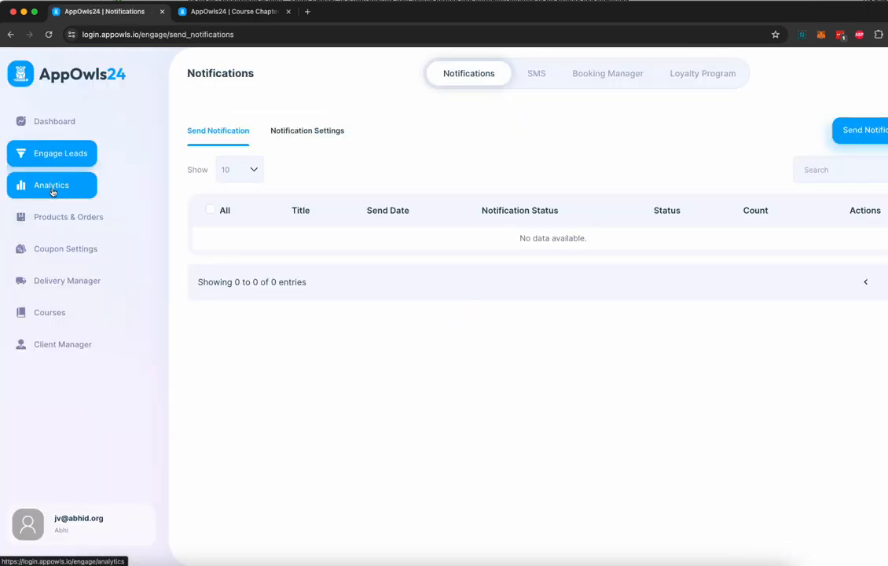
{"action": "left_click", "coordinate": [57, 230]}
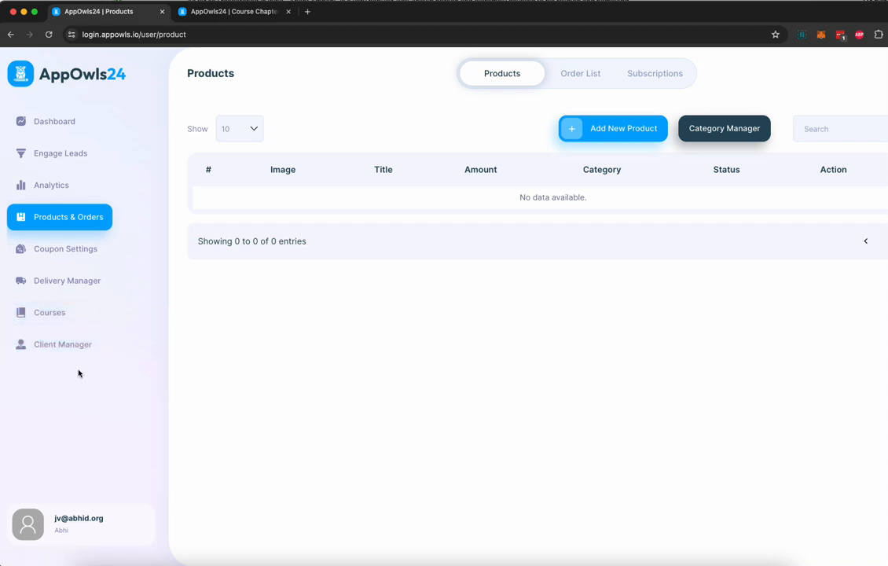
{"action": "left_click", "coordinate": [46, 121]}
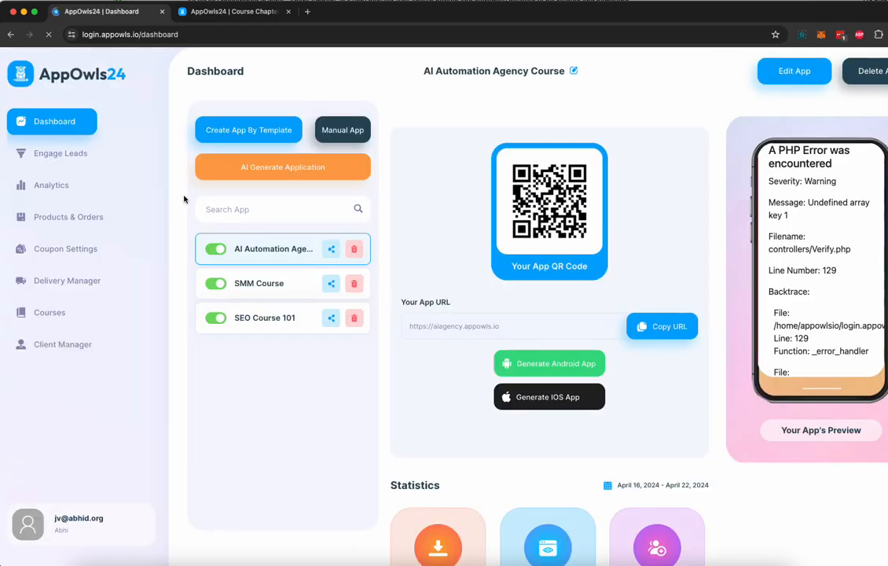